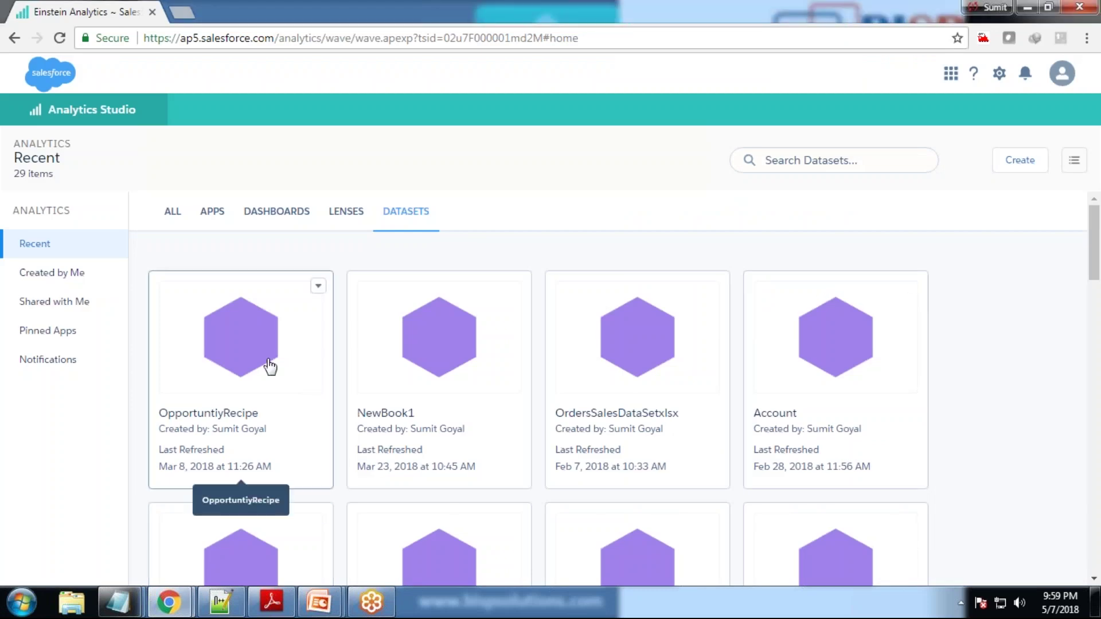
- Start a new lens on the OpportuntiyRecipe dataset measuring the bars by Sum of Amount
click(248, 358)
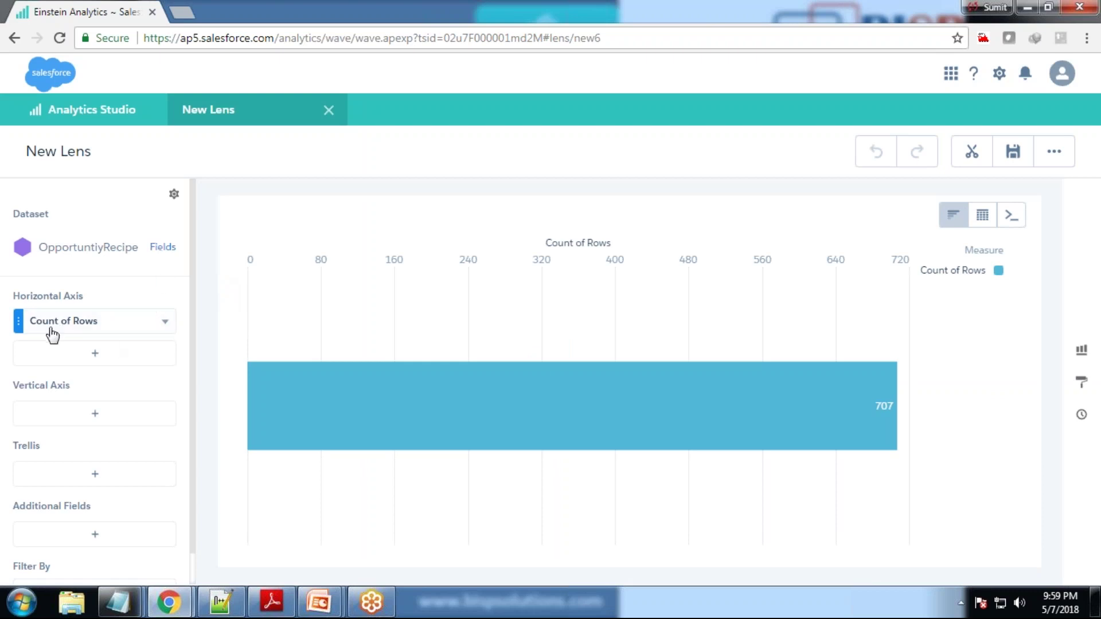
click(981, 216)
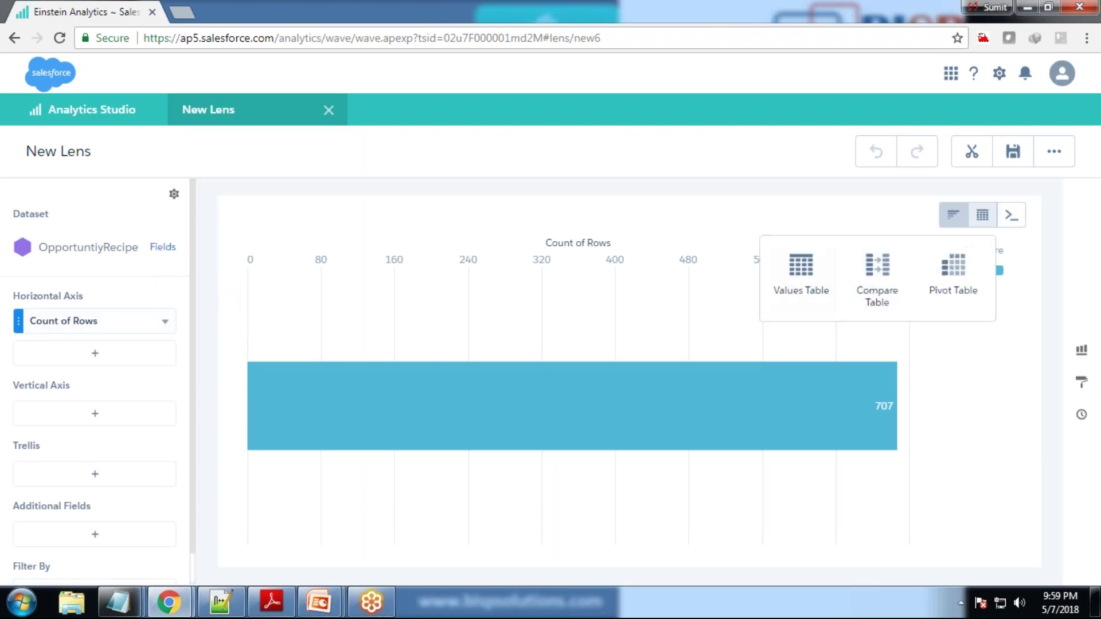
click(87, 330)
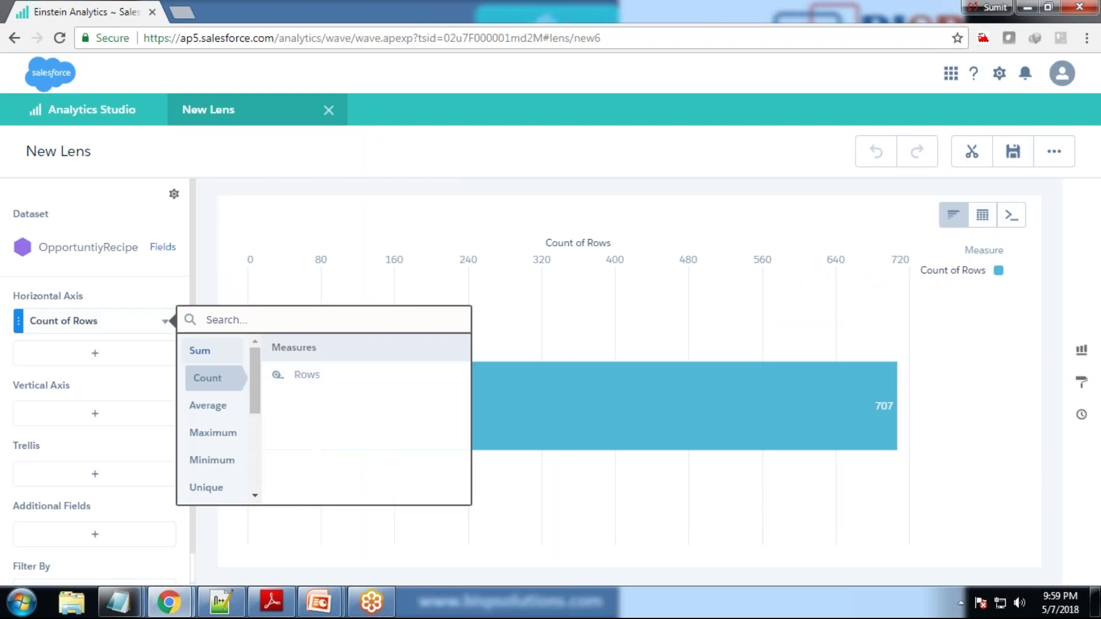
click(209, 351)
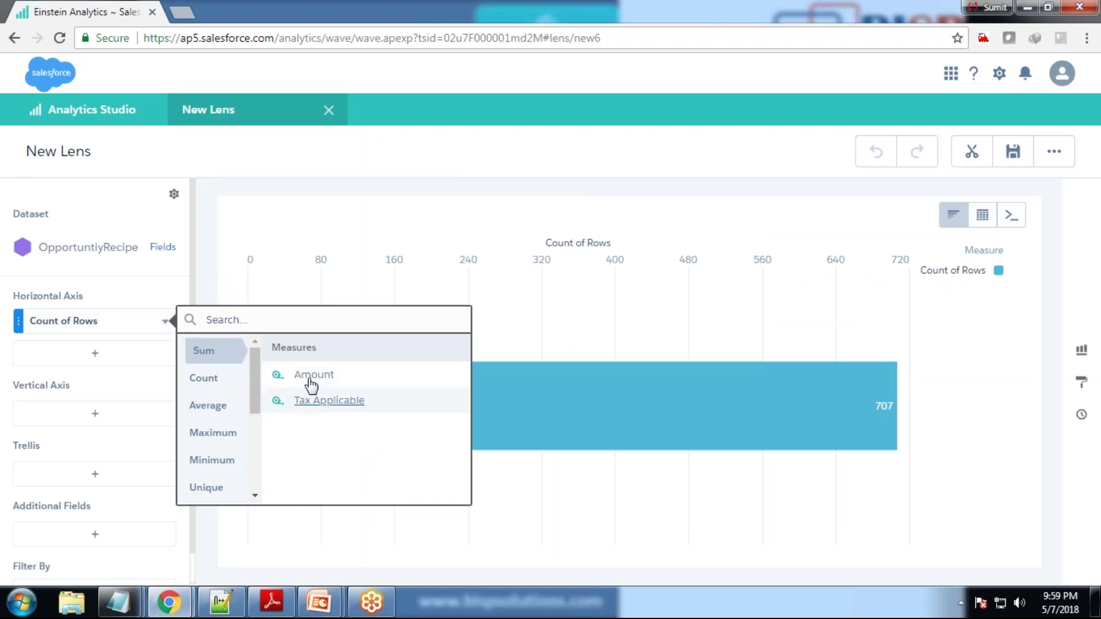
click(95, 416)
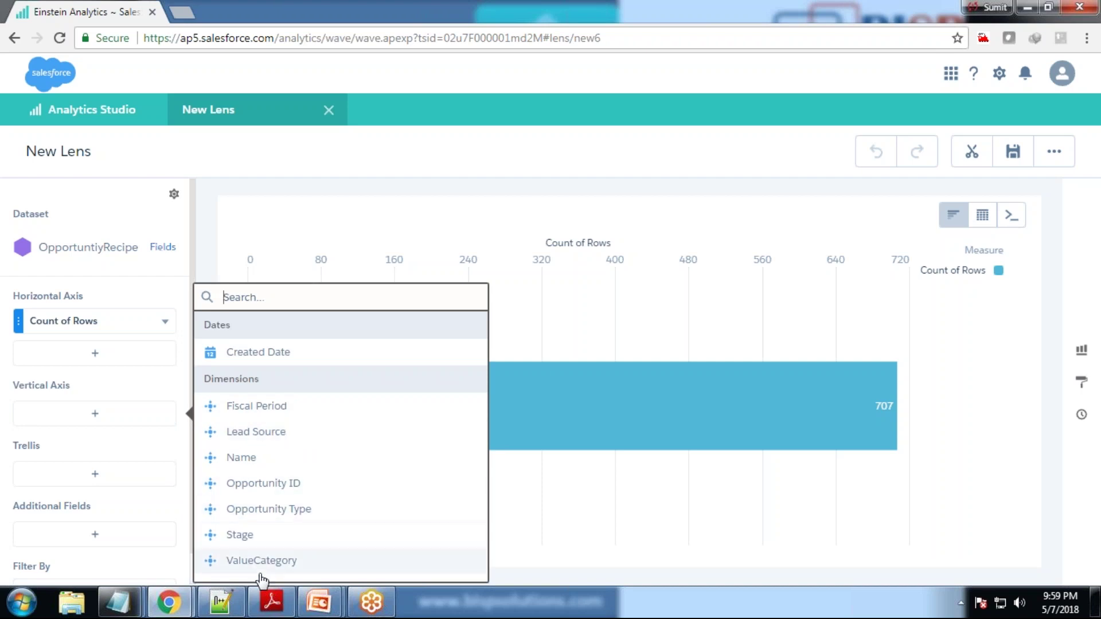
click(76, 320)
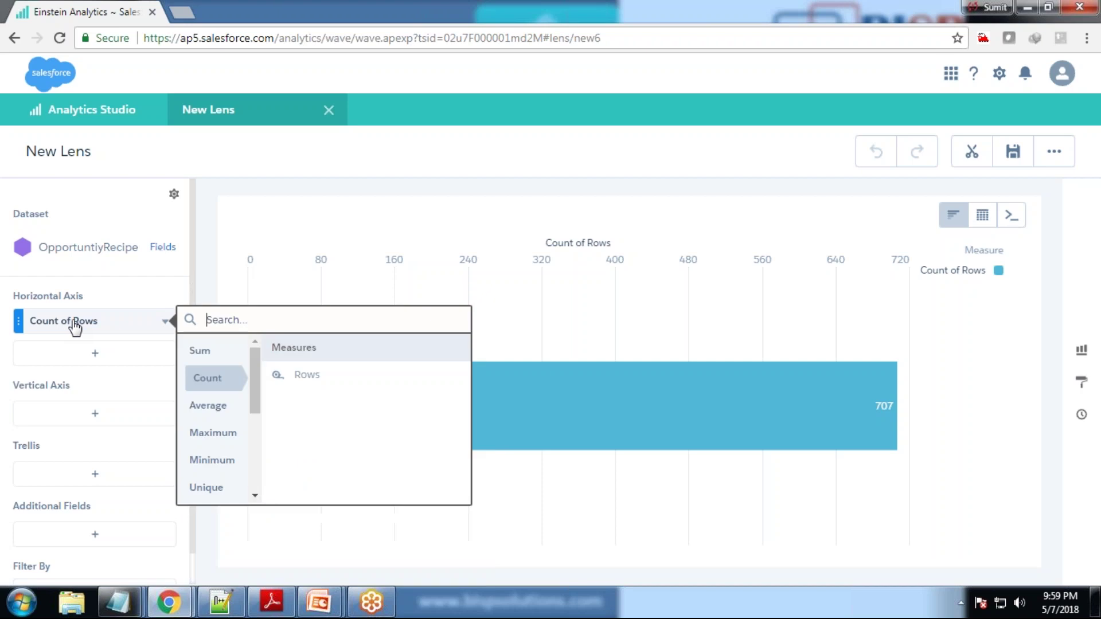
click(200, 351)
click(314, 379)
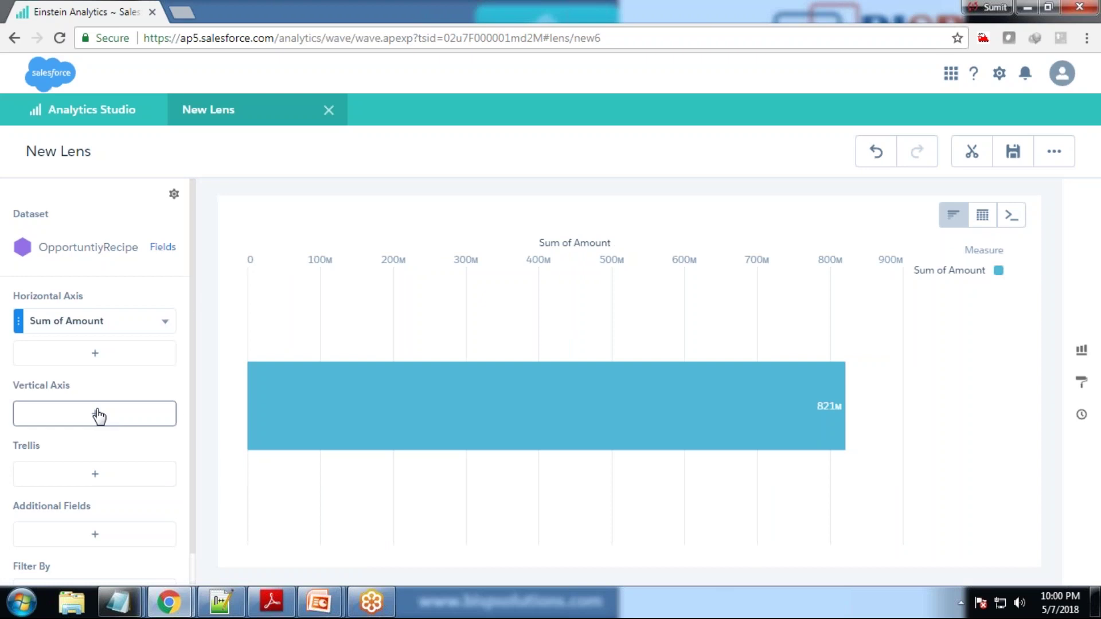
- Break the Sum of Amount bars down by Stage on the vertical axis
click(118, 414)
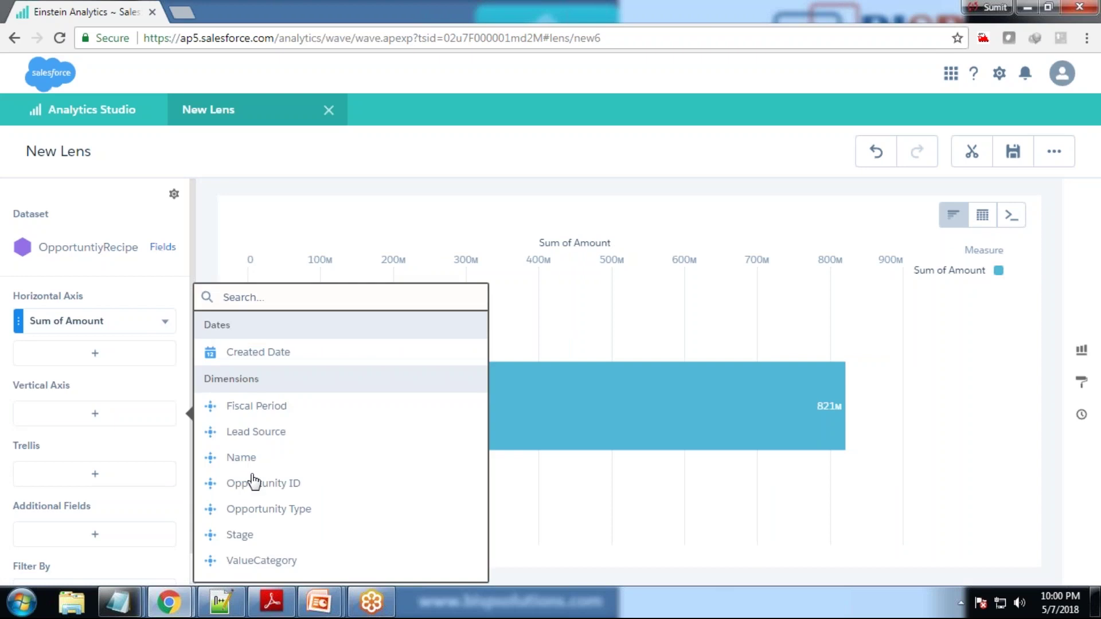
click(239, 536)
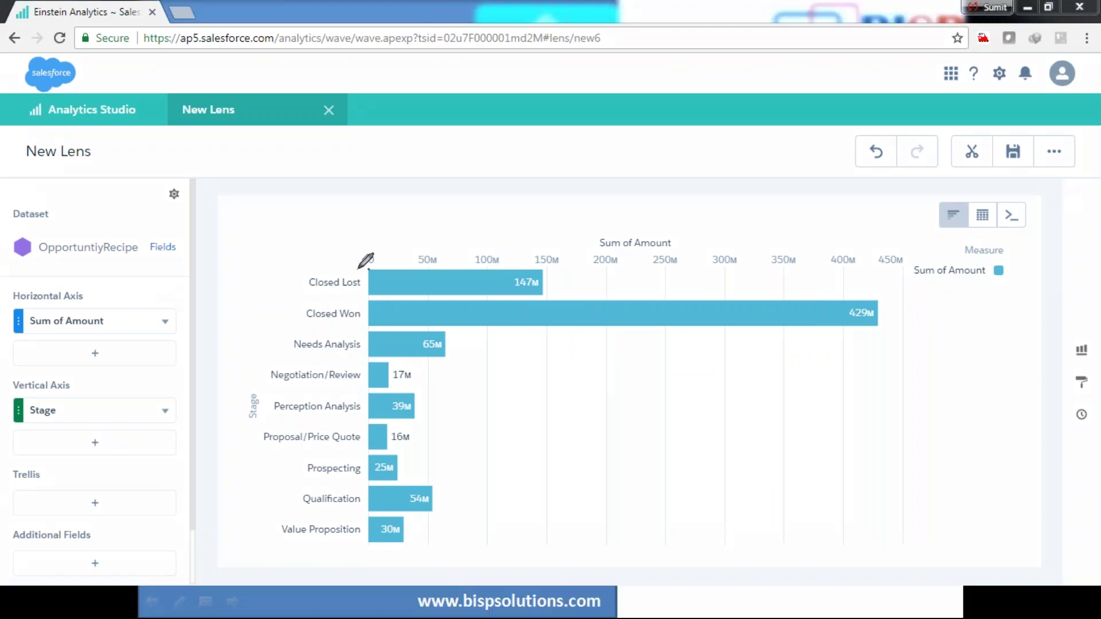
mouse_move(361, 267)
mouse_down()
mouse_move(304, 270)
mouse_move(318, 294)
mouse_move(348, 266)
mouse_up()
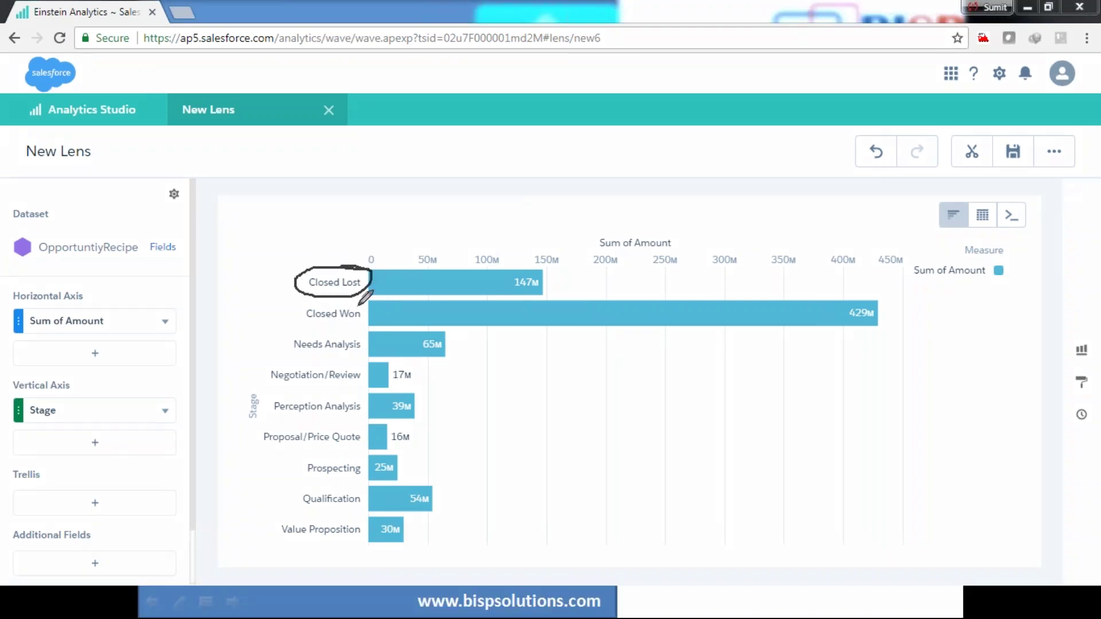
mouse_move(361, 304)
mouse_down()
mouse_move(309, 301)
mouse_move(300, 322)
mouse_move(366, 321)
mouse_move(357, 299)
mouse_up()
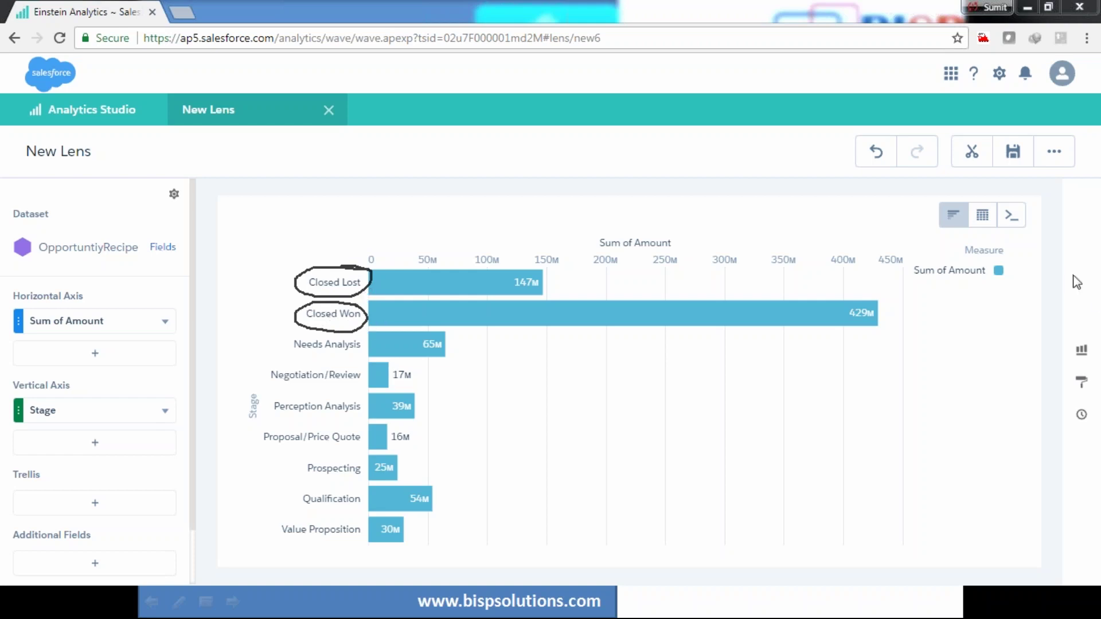
key(Escape)
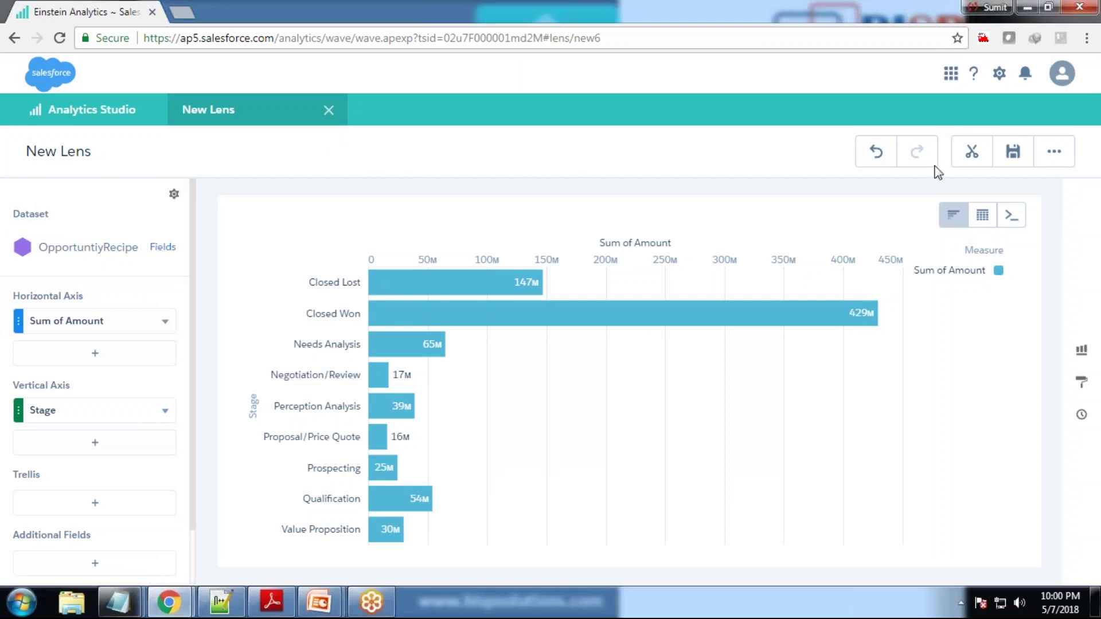
- Save the lens as XMDLEnse in Bisp Custom App and close it
click(1012, 152)
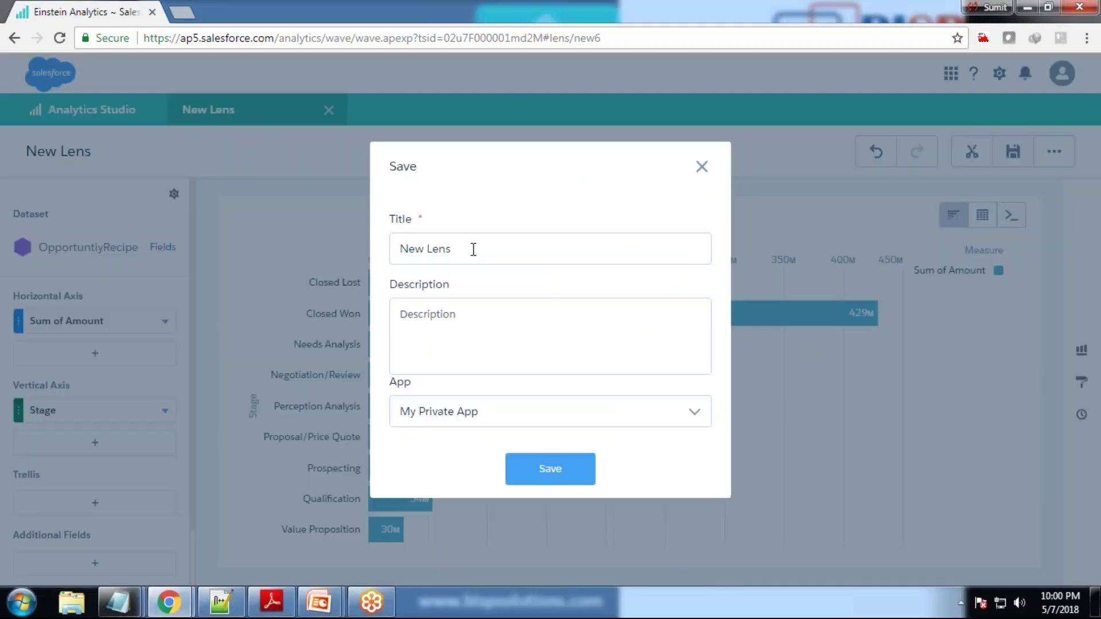
click(485, 412)
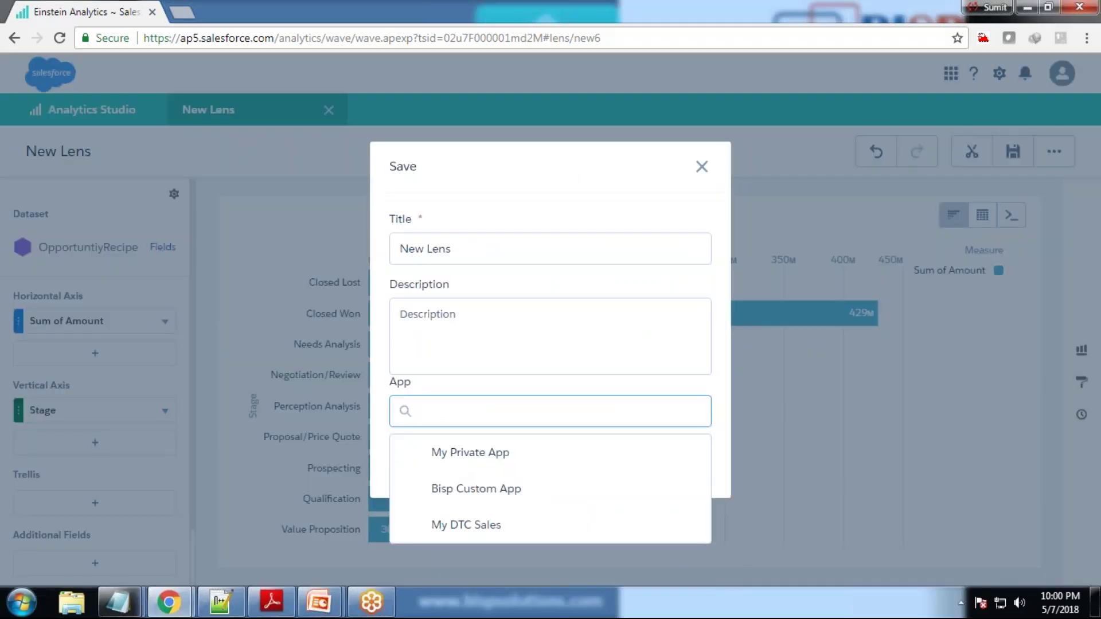
click(468, 490)
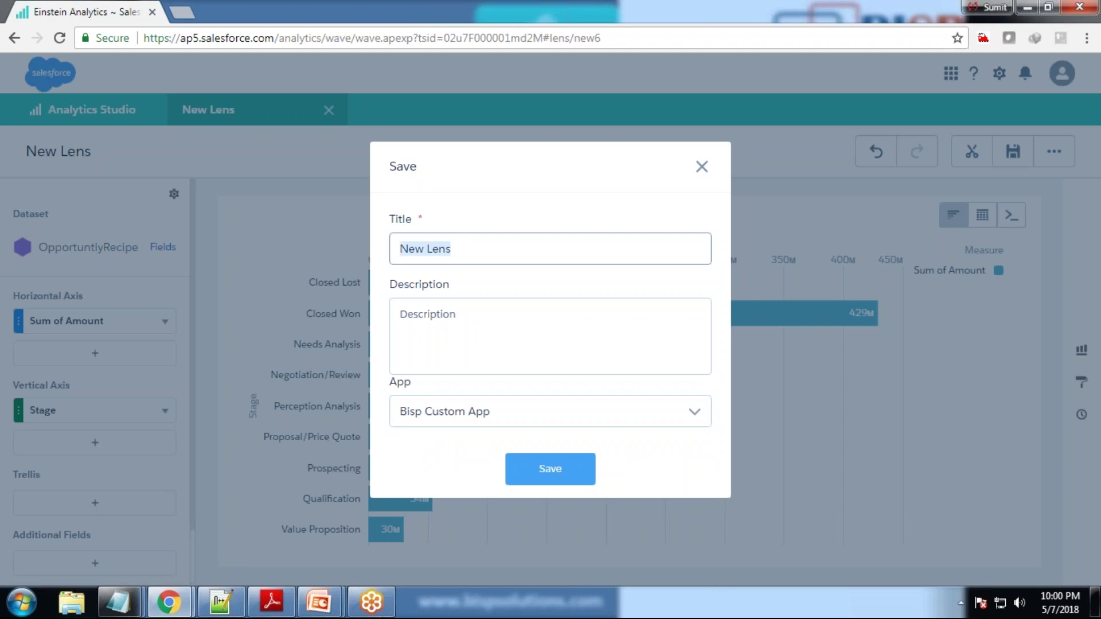
text(XMDLEnse)
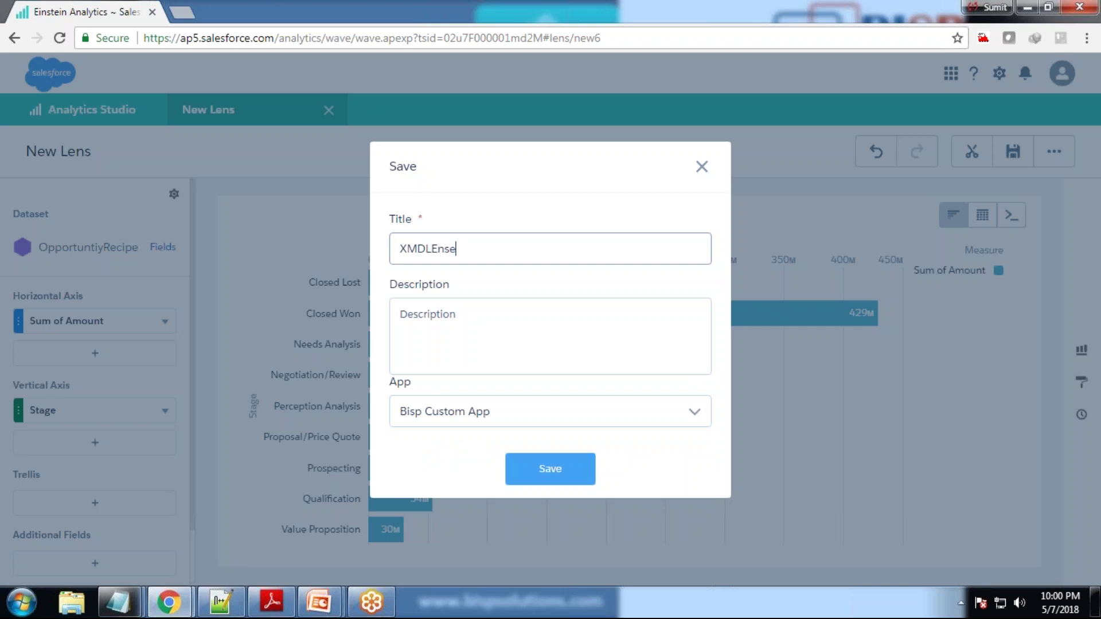
click(543, 483)
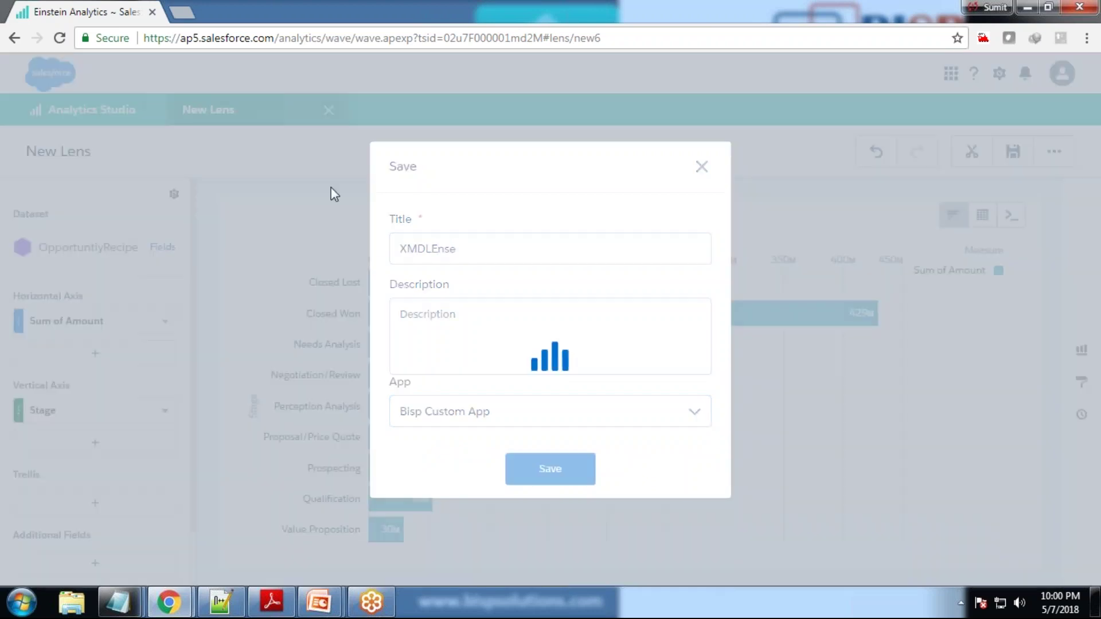
click(328, 110)
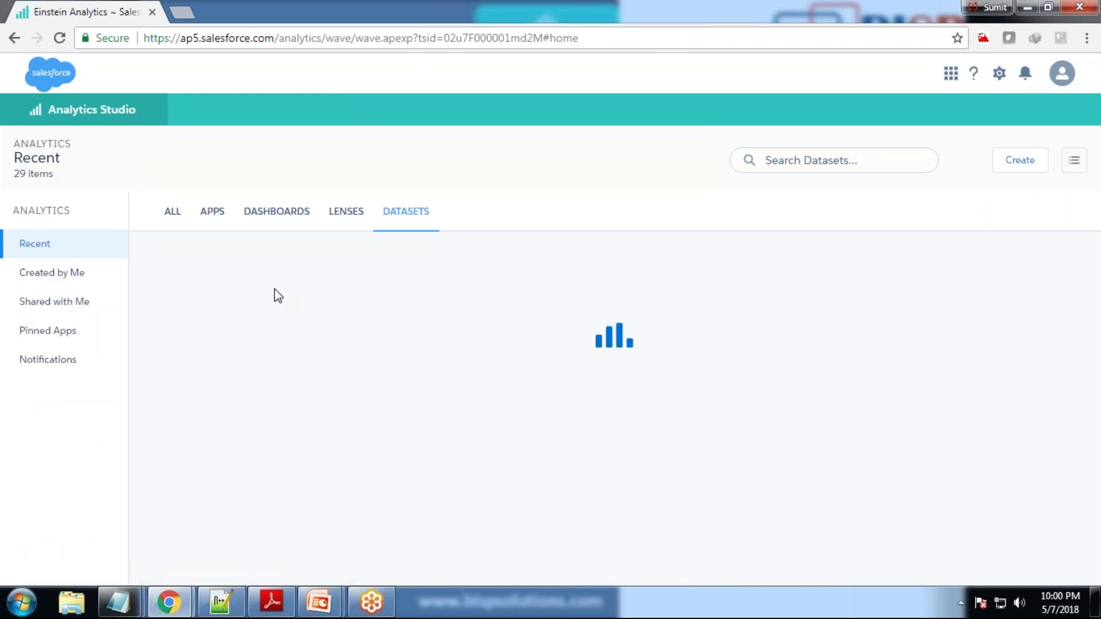
- Download the OpportuntiyRecipe dataset's Extended Metadata File from its Edit page, then show the desktop
click(318, 286)
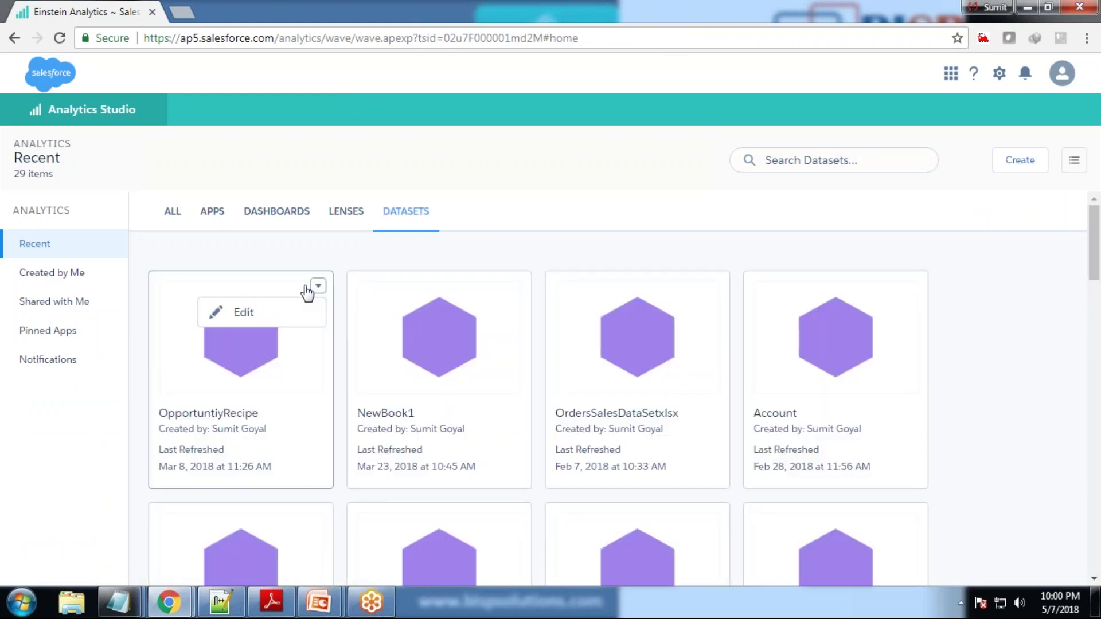
click(250, 318)
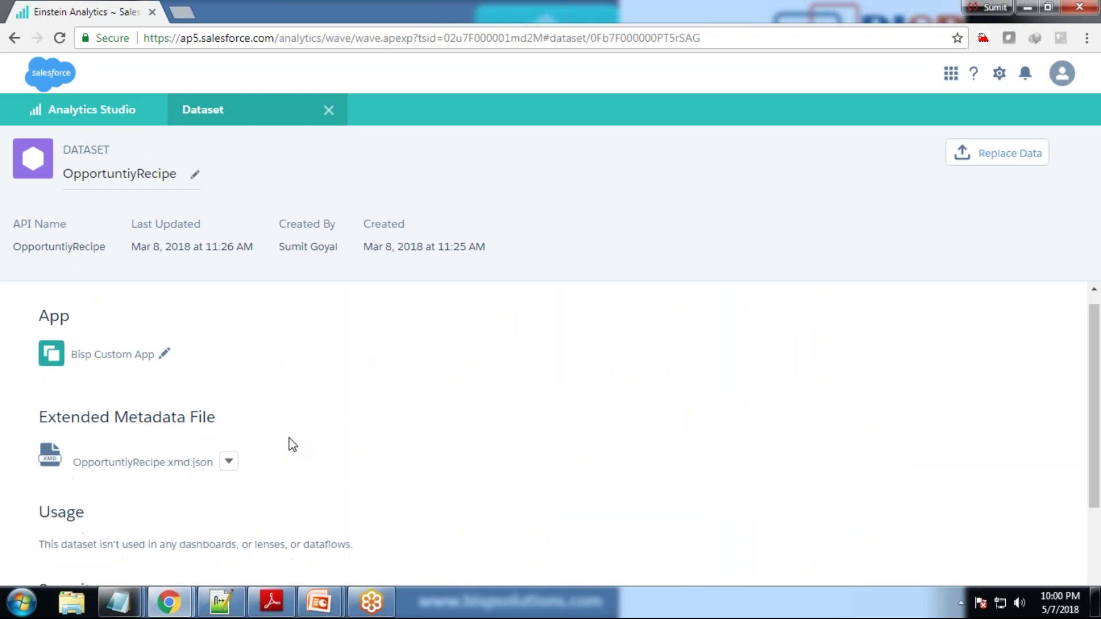
scroll(281, 439, down, 1)
drag(40, 354, 91, 353)
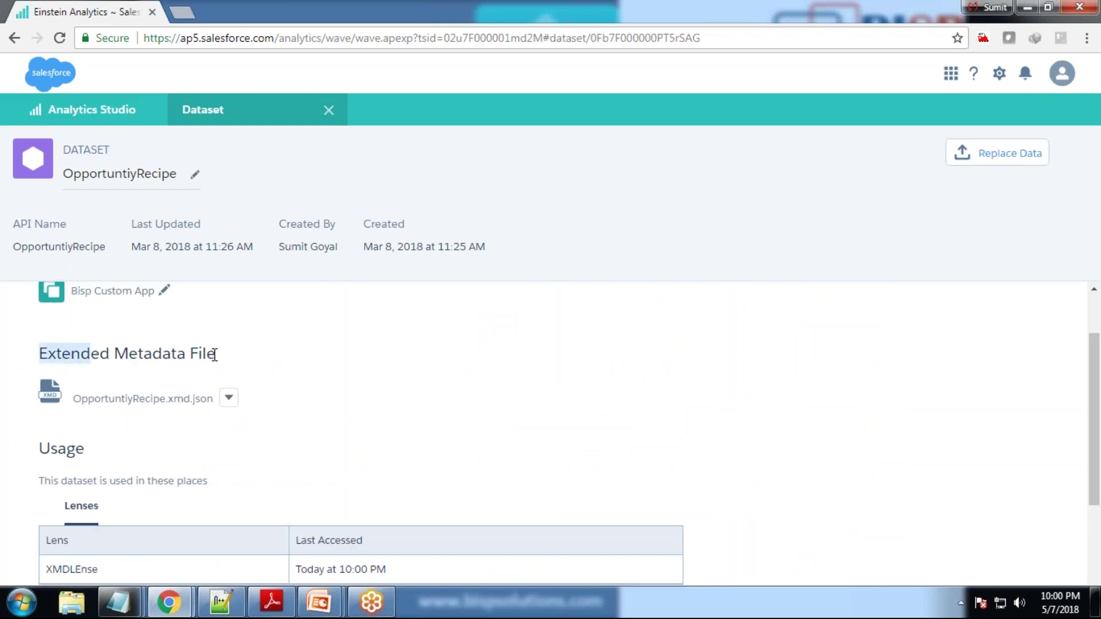
click(228, 399)
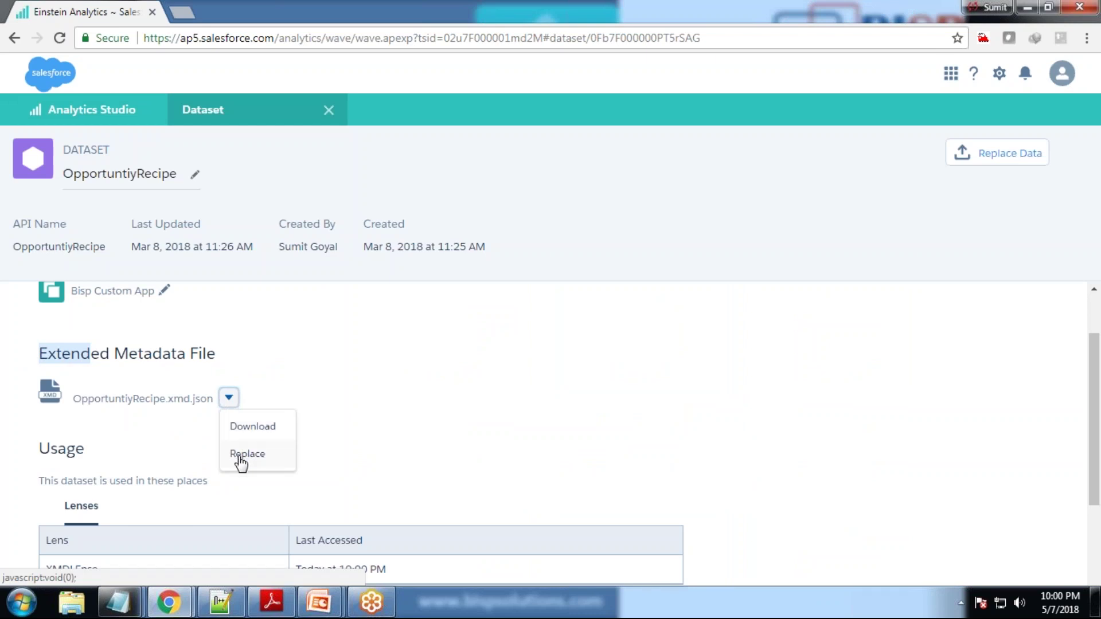
click(244, 428)
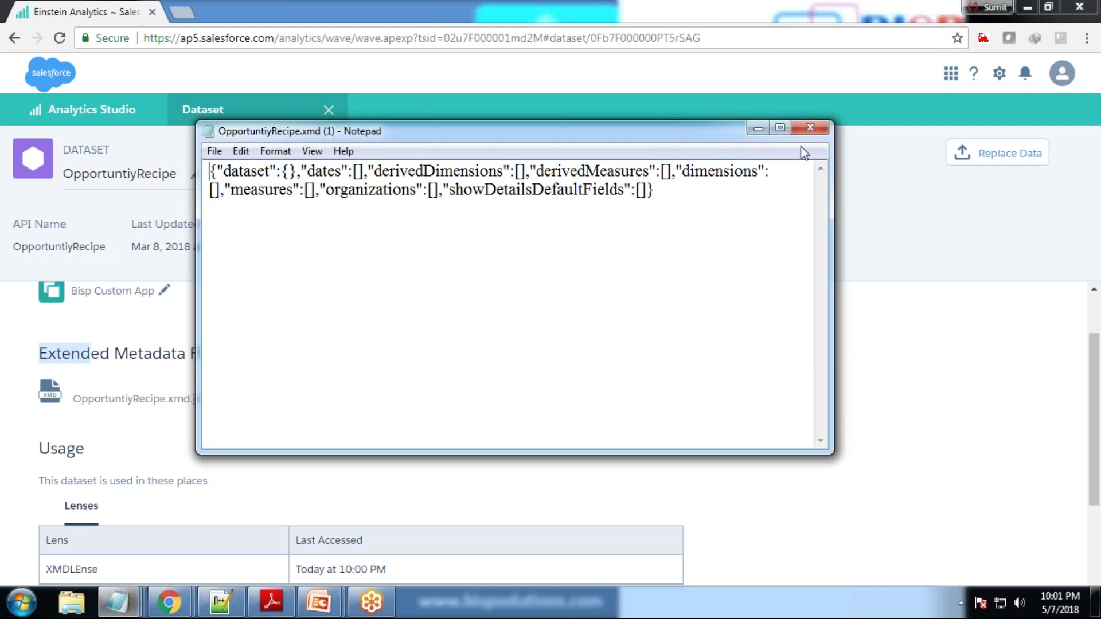
click(811, 129)
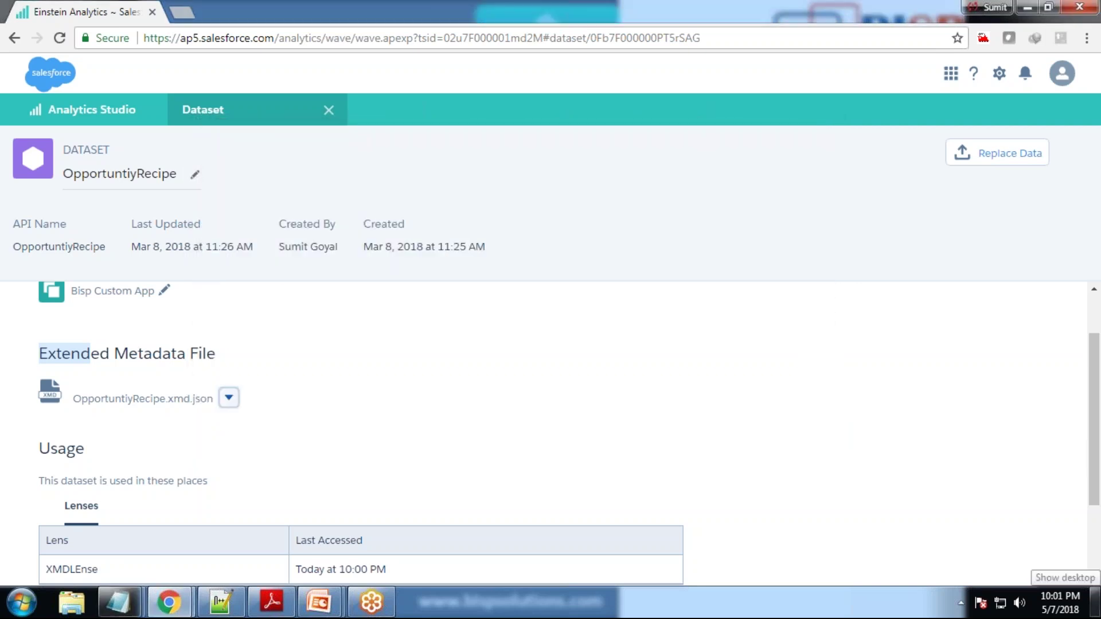
click(1096, 602)
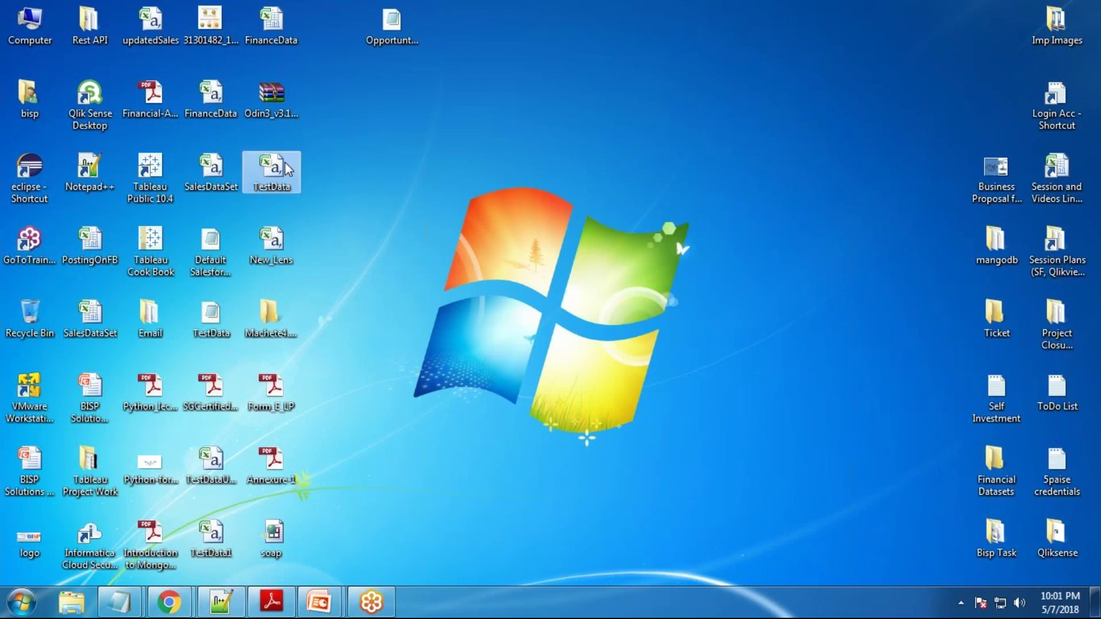
- Reveal the downloaded OpportuntiyRecipe.xmd (1) file in the Downloads folder
click(221, 602)
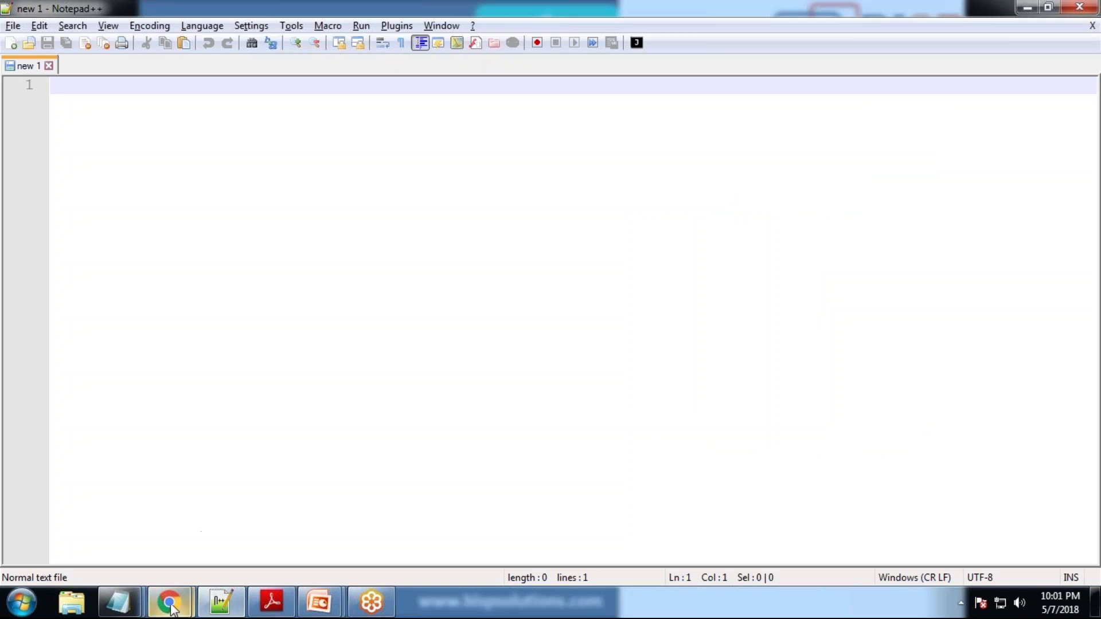
key(alt+Tab)
key(ctrl+j)
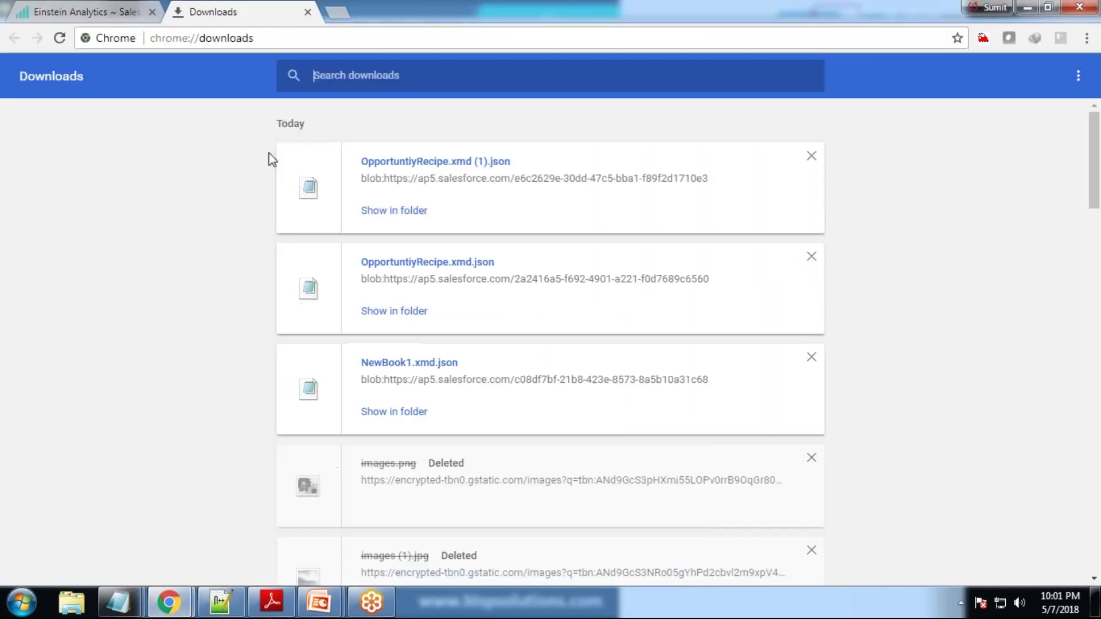
click(404, 215)
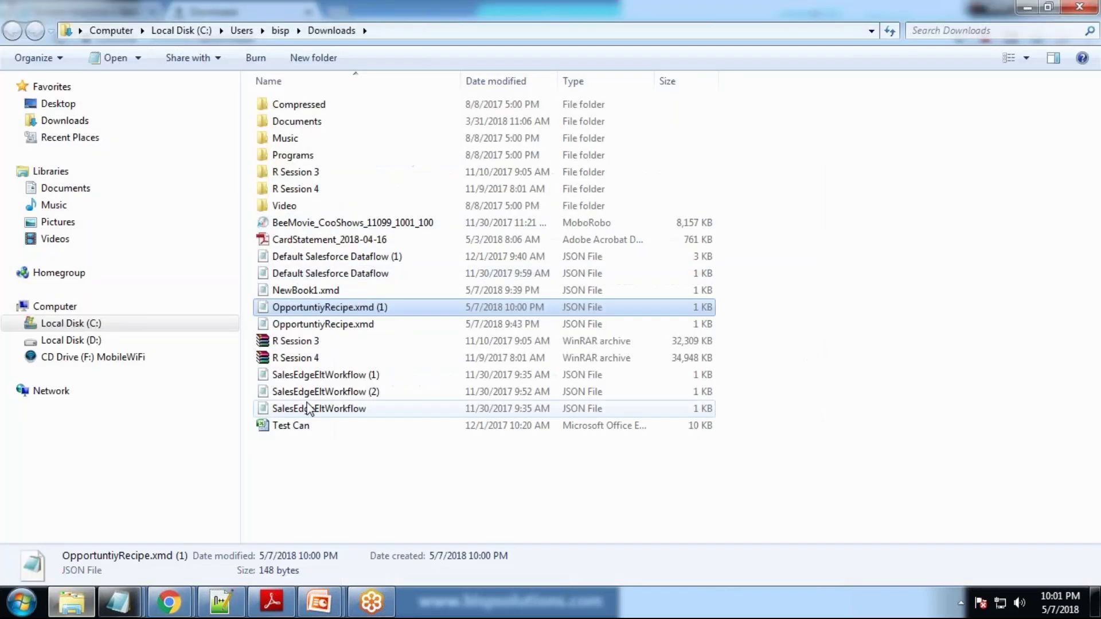
- Open OpportuntiyRecipe.xmd (1) in Notepad++ via Edit with Notepad++
right_click(300, 308)
click(360, 492)
right_click(302, 309)
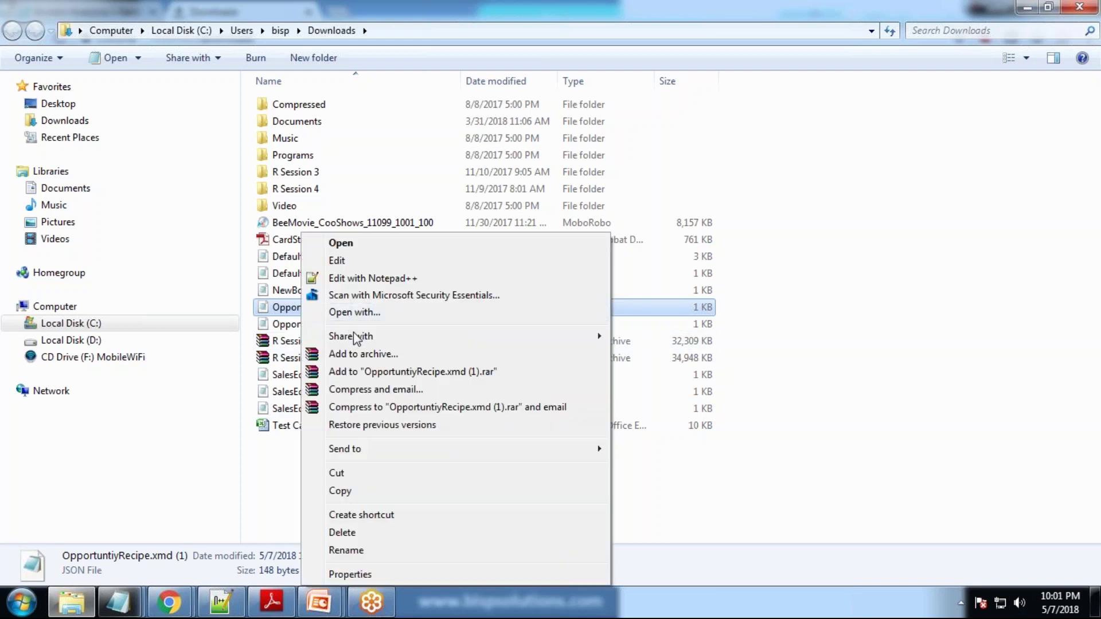
click(363, 353)
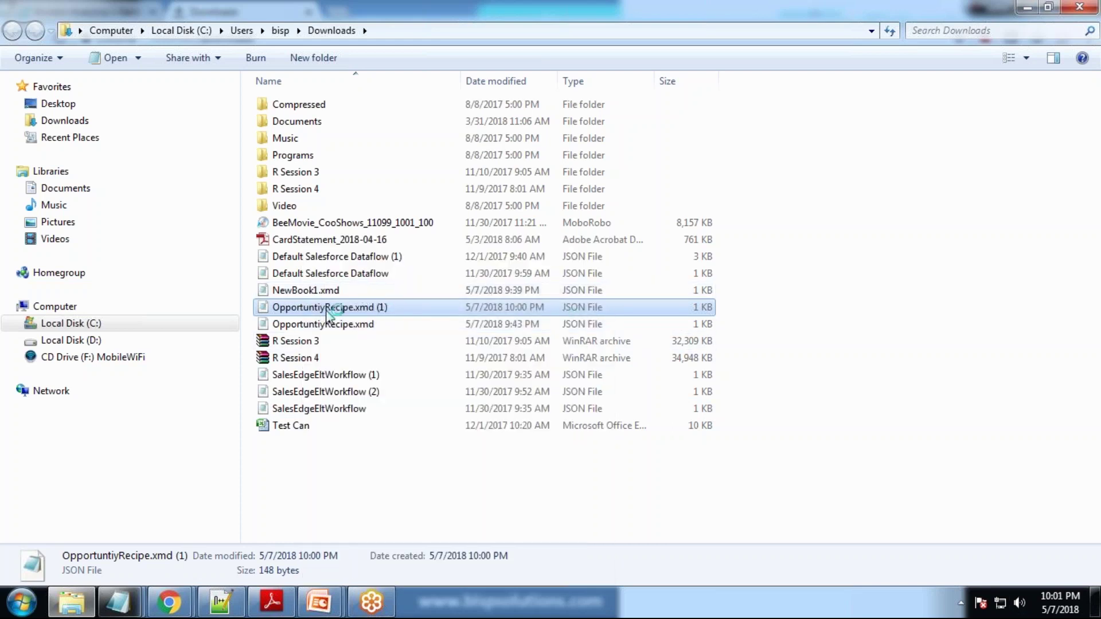
click(760, 110)
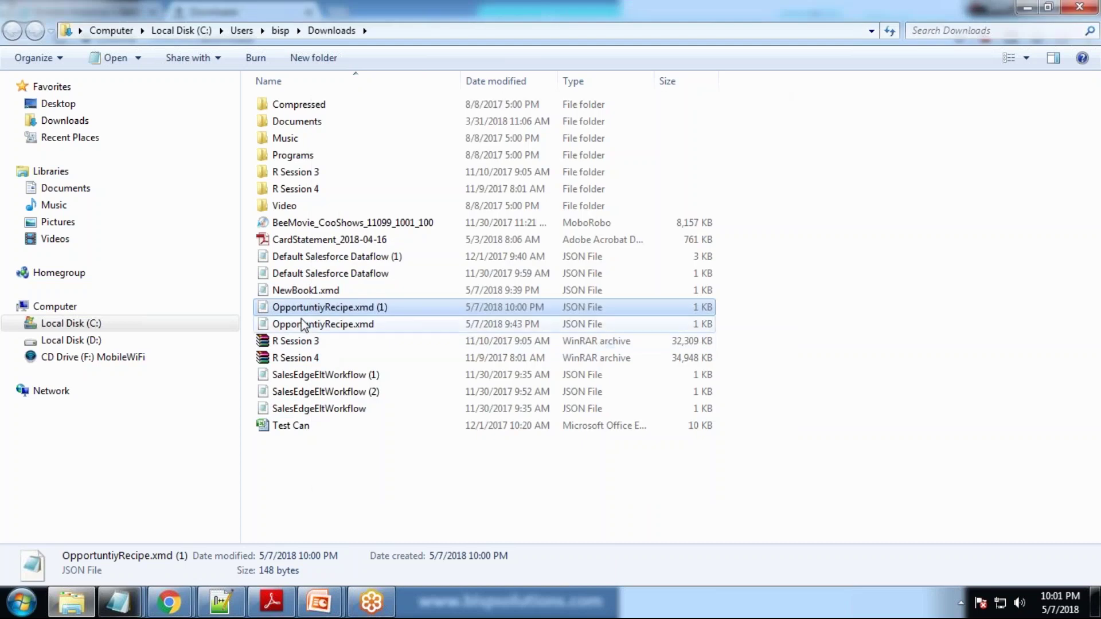
right_click(303, 310)
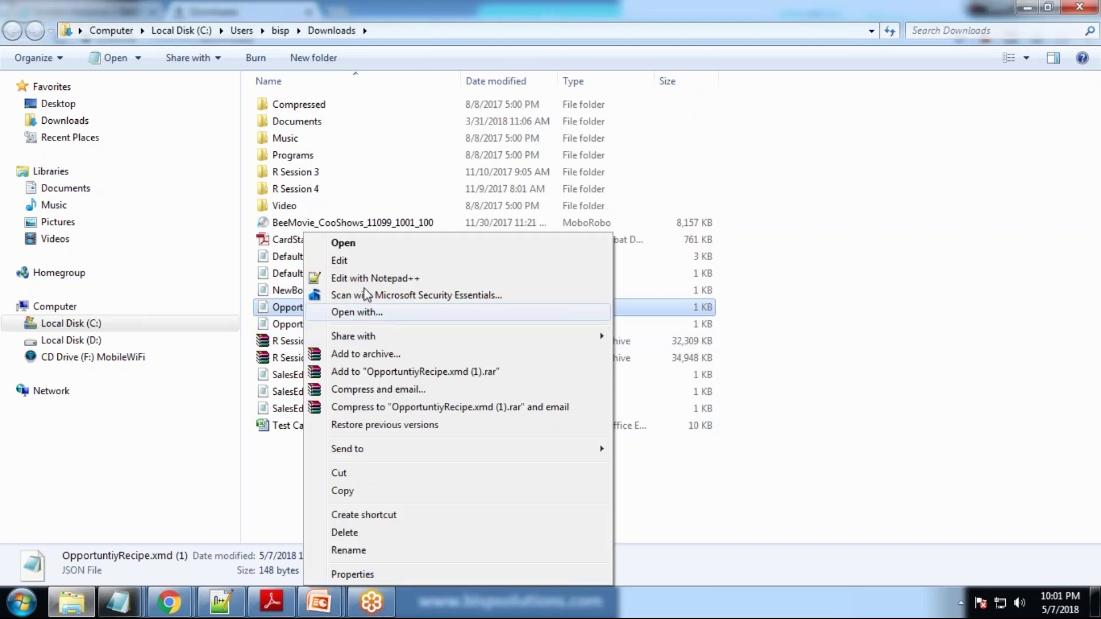
click(339, 278)
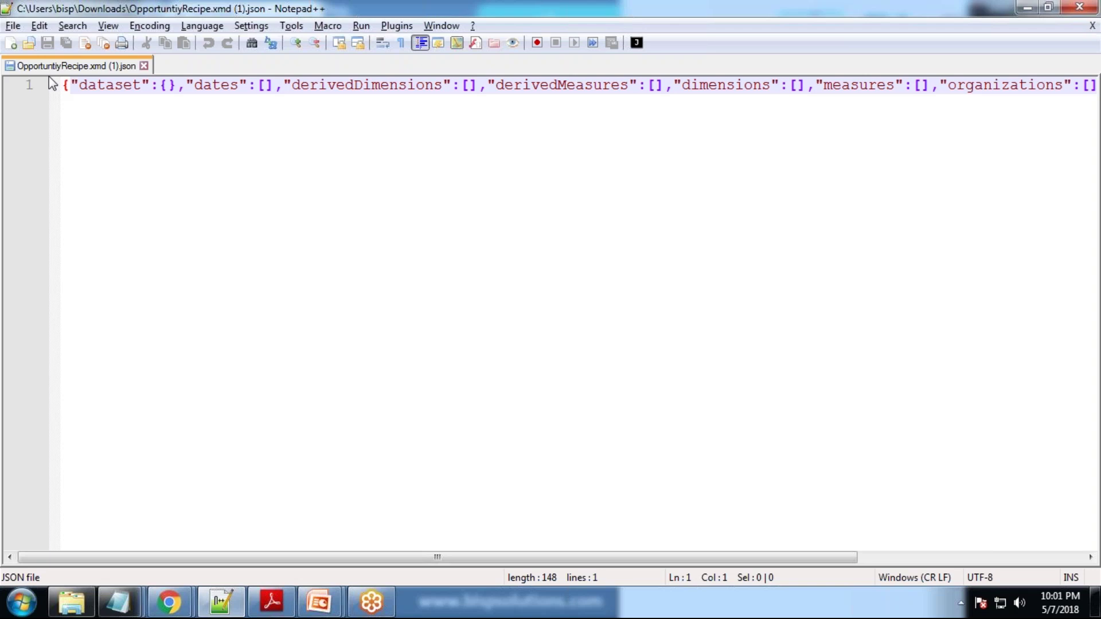
- Pretty-print the XMD JSON into 11 indented lines with JSTool's JSFormat
click(398, 26)
mouse_move(442, 44)
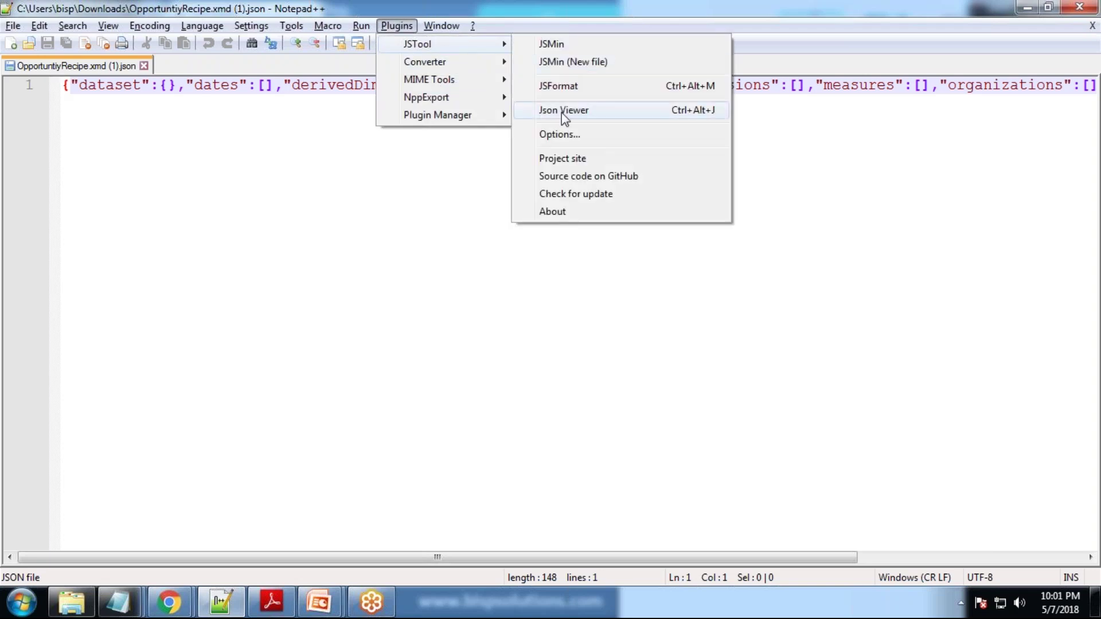
click(542, 89)
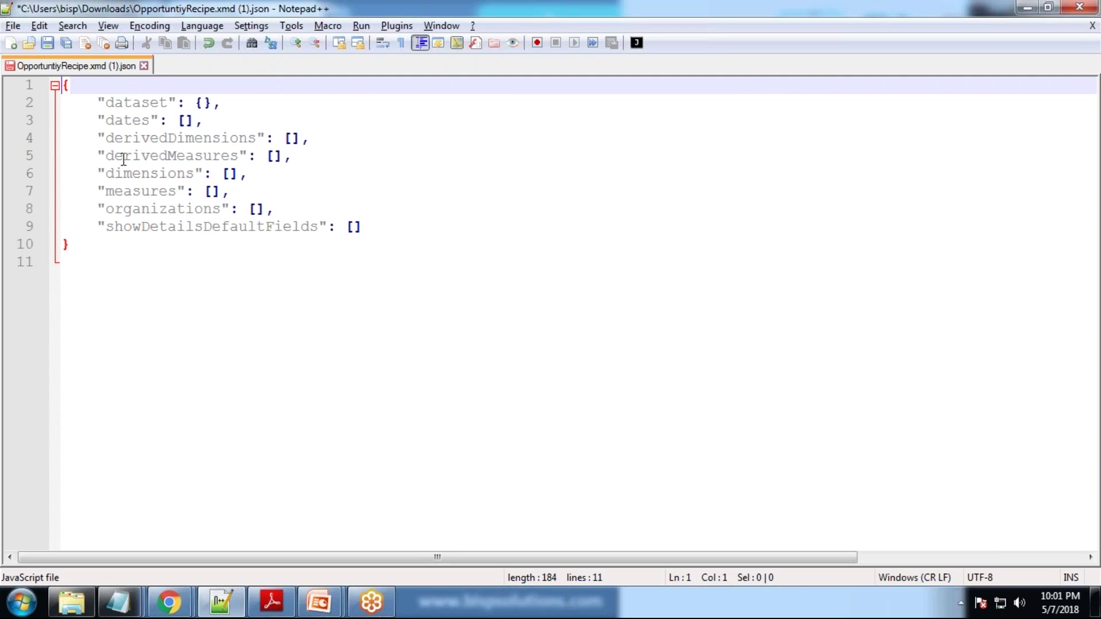
- Reopen the XMDLEnse lens to review its Closed Lost and Closed Won bars
mouse_move(169, 601)
click(270, 536)
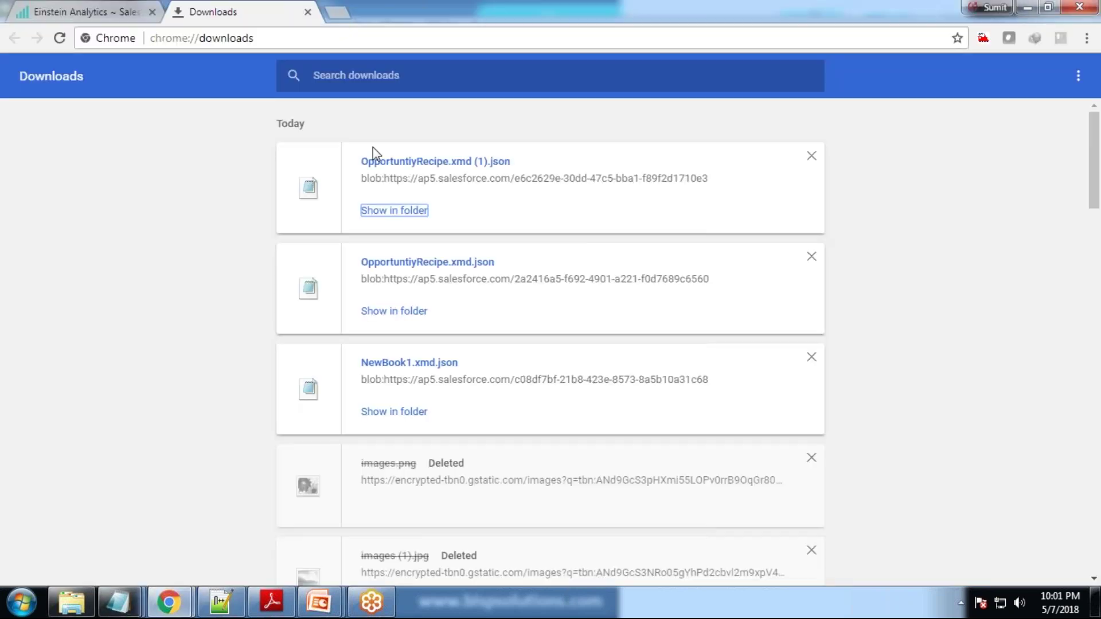
click(307, 12)
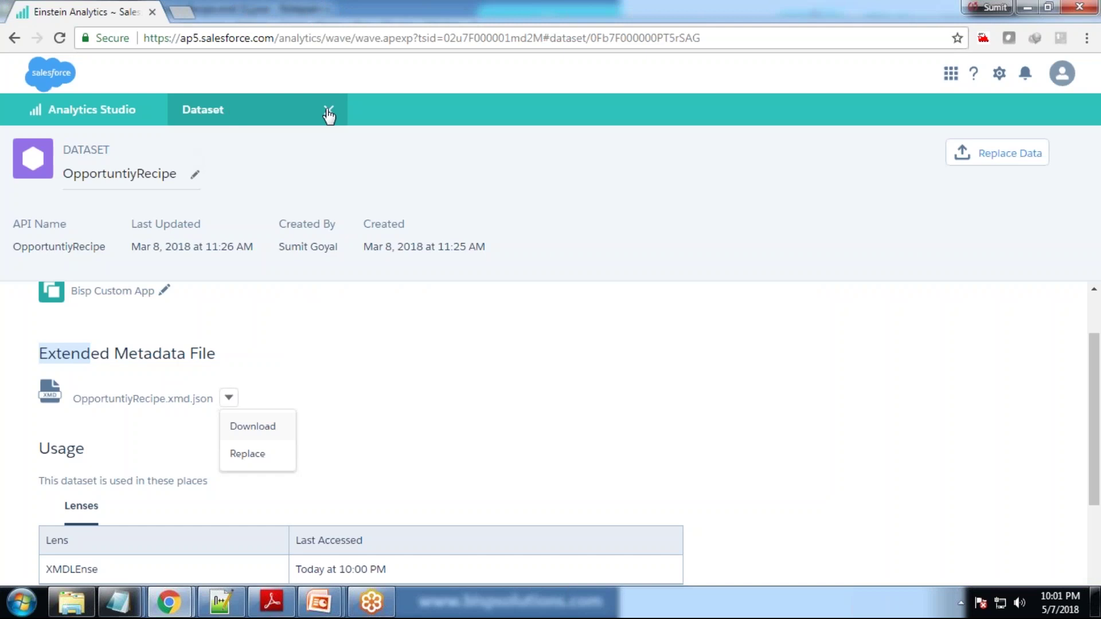
click(118, 119)
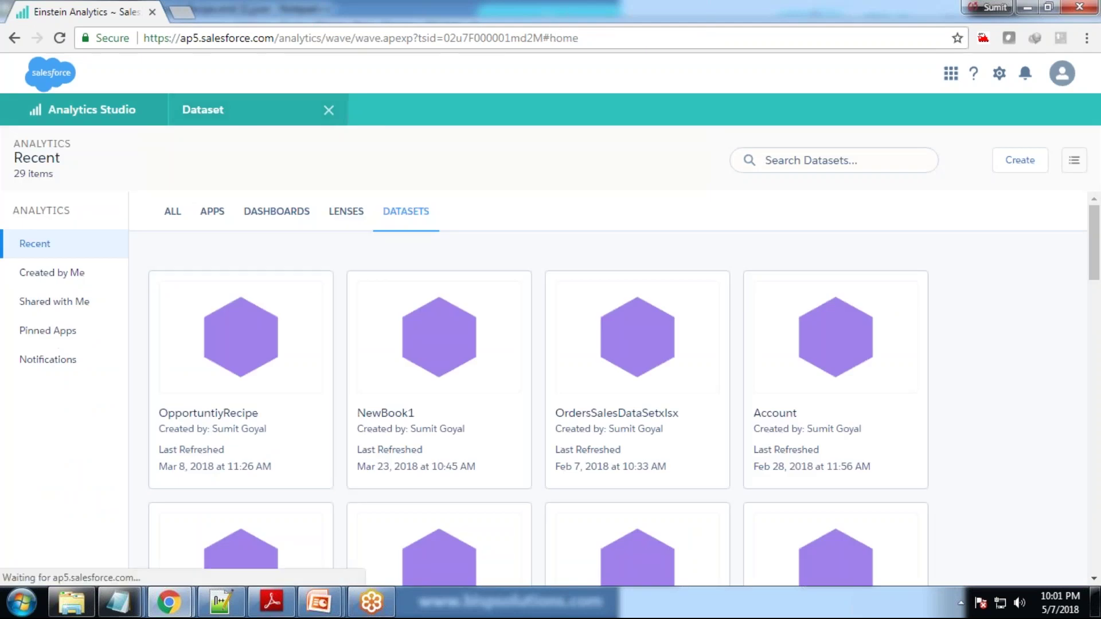
click(338, 209)
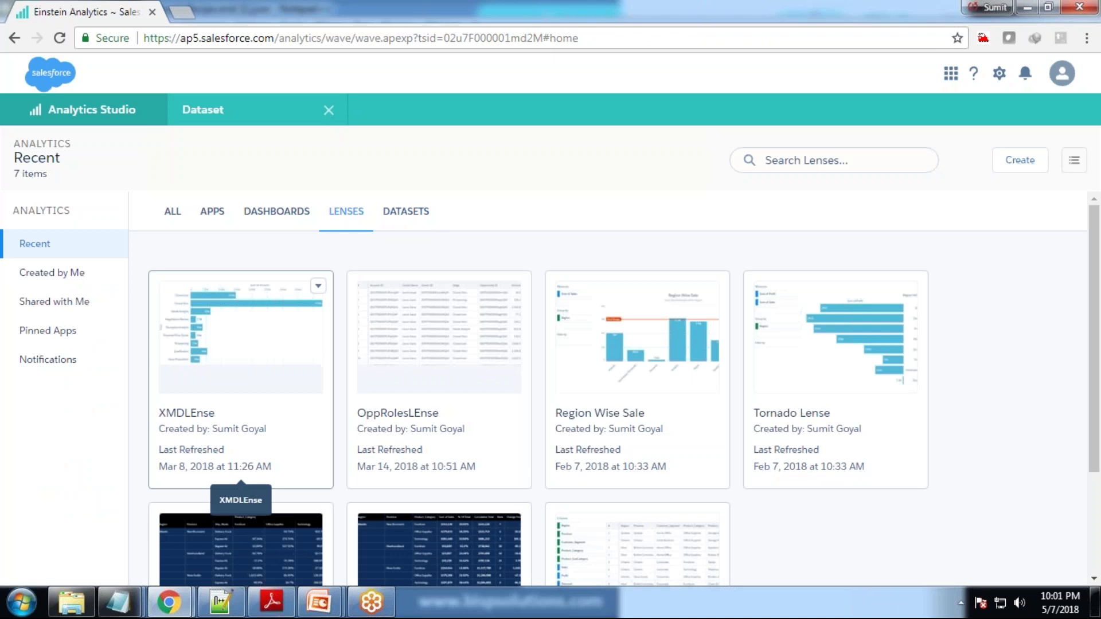
click(240, 363)
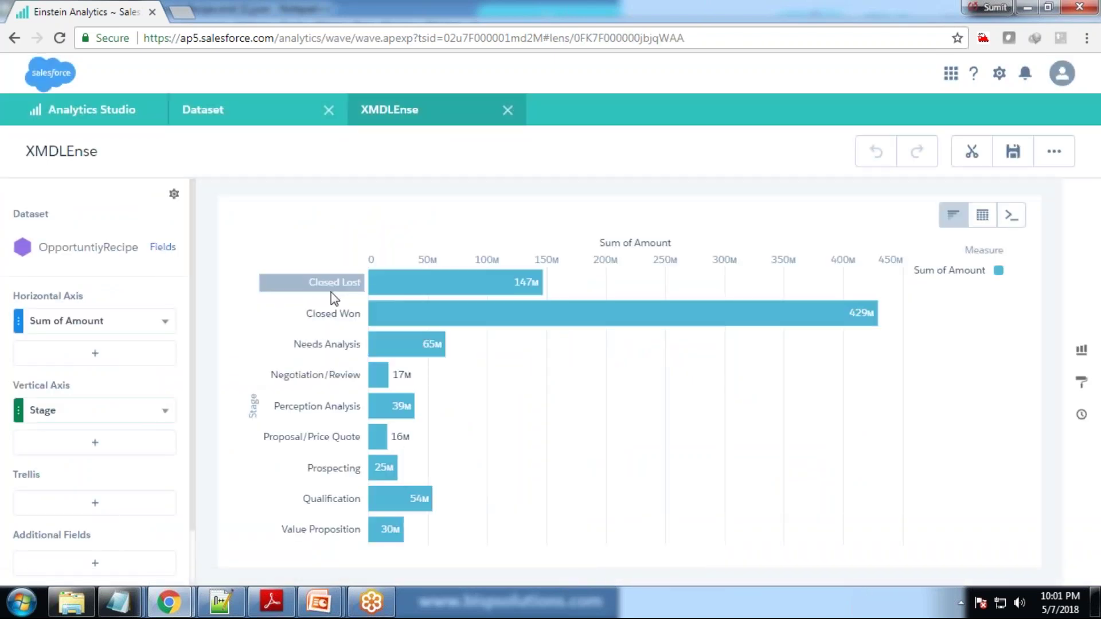
click(221, 603)
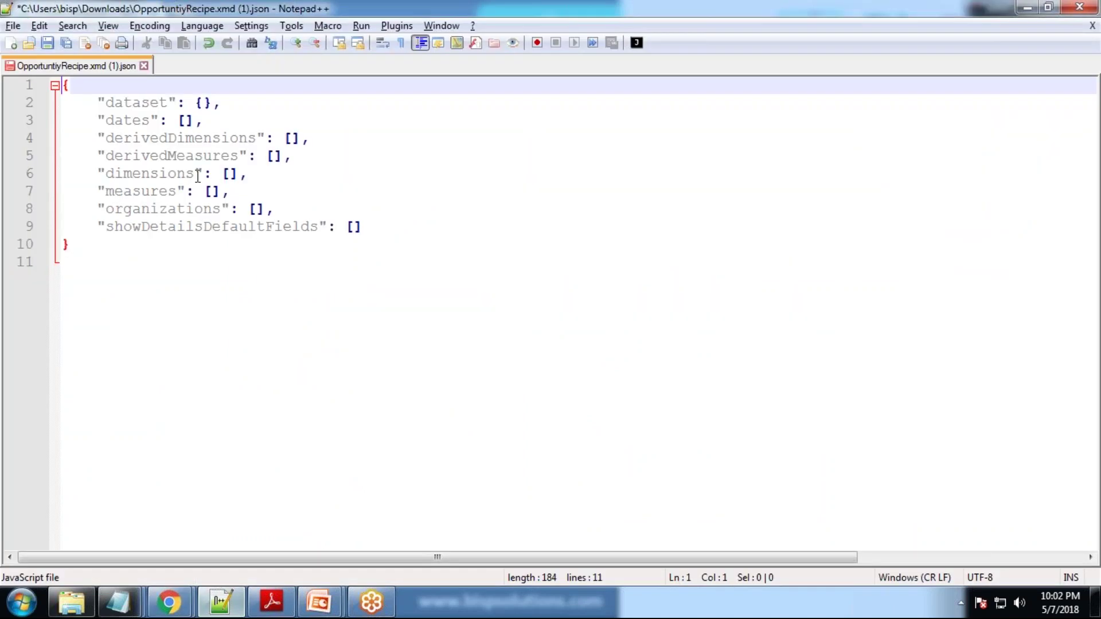
- Insert a new { } object inside the empty dimensions array
click(229, 173)
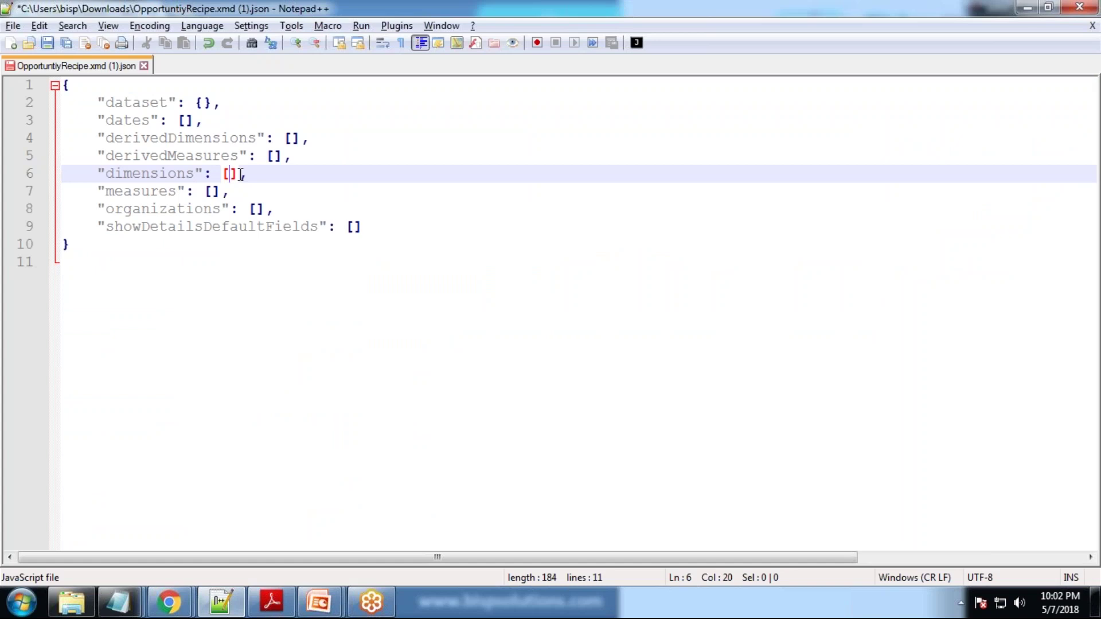
click(216, 192)
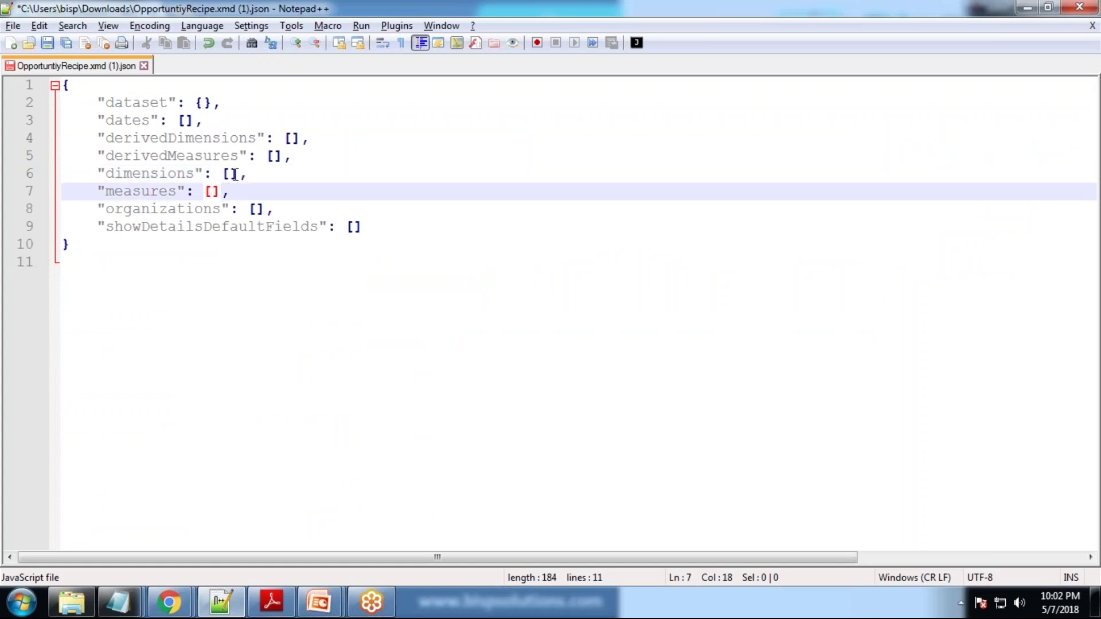
click(234, 174)
key(Return)
key(Return)
key(Return)
key(Up)
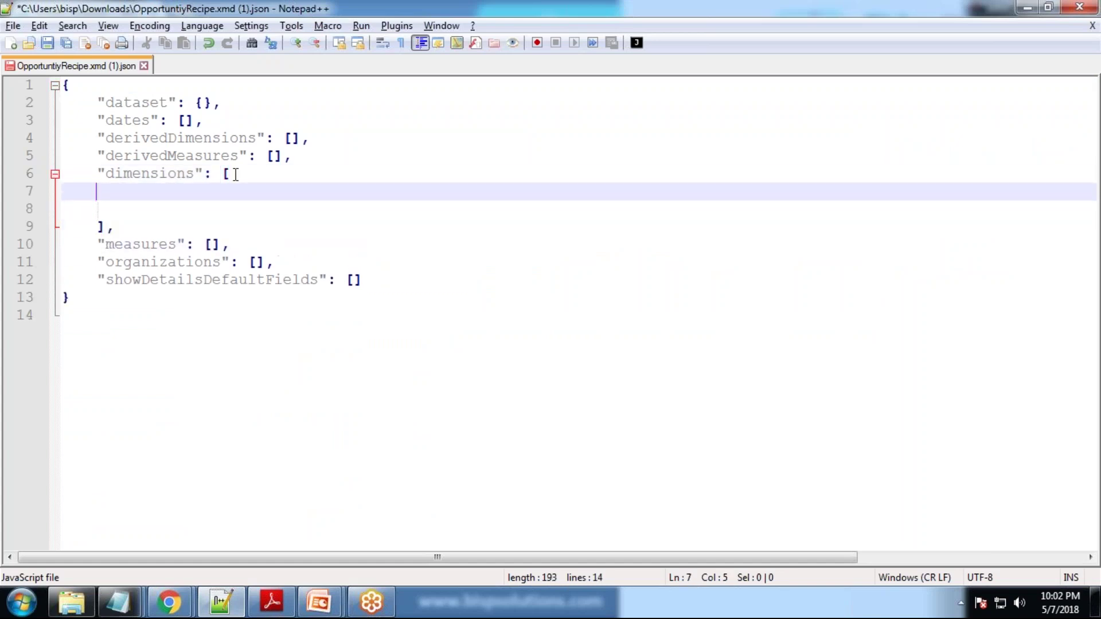
text({)
key(Return)
key(BackSpace)
text(})
key(Up)
key(Return)
key(Tab)
- Tidy the new object's braces and indentation within the dimensions array
ctrl+scroll(251, 243, up, 2)
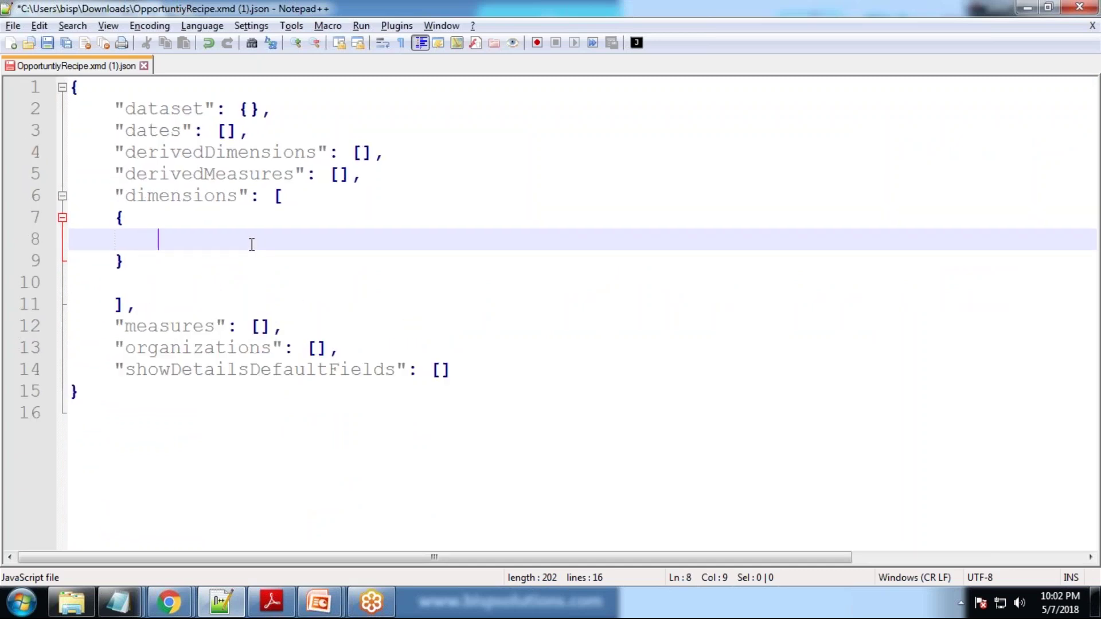
click(113, 217)
key(Tab)
key(Tab)
key(Tab)
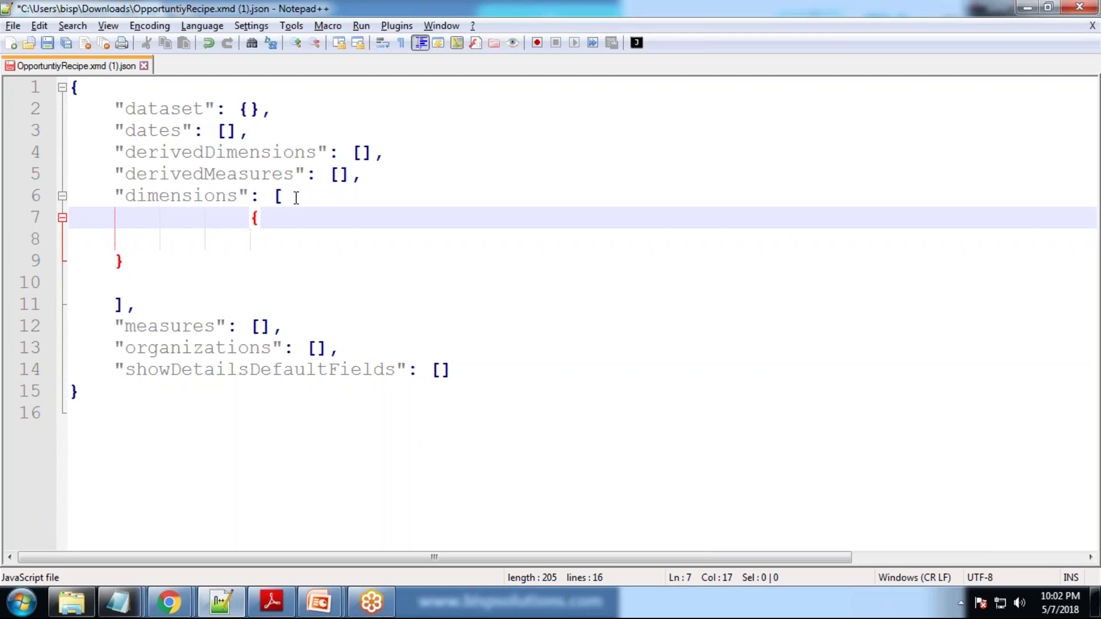
click(295, 198)
key(Delete)
key(Delete)
key(Delete)
key(Delete)
key(Delete)
key(Down)
key(Down)
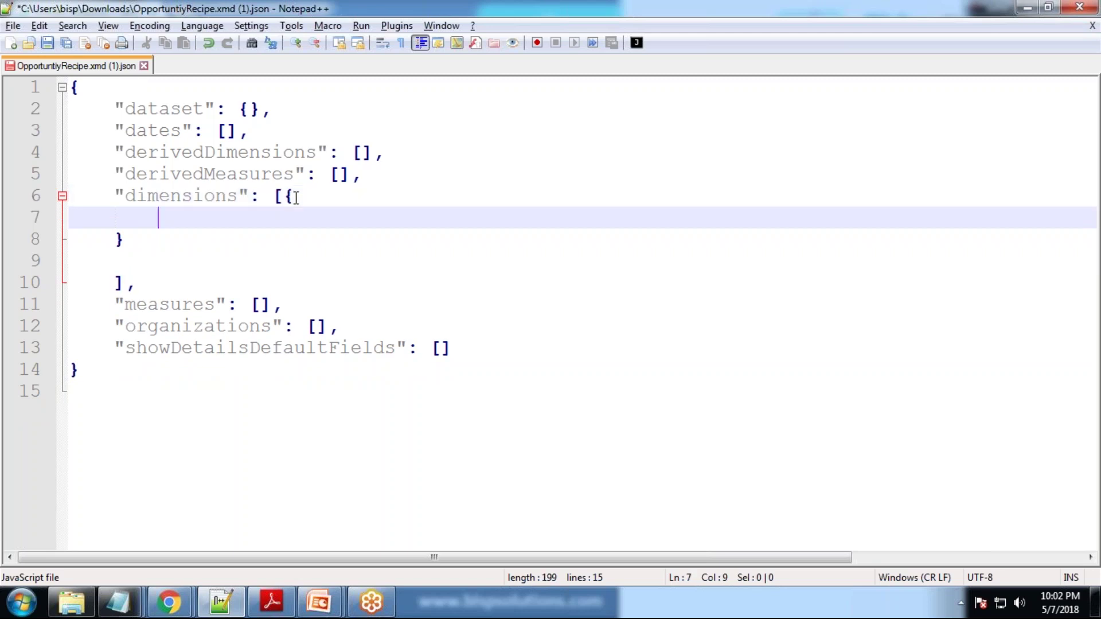
key(Up)
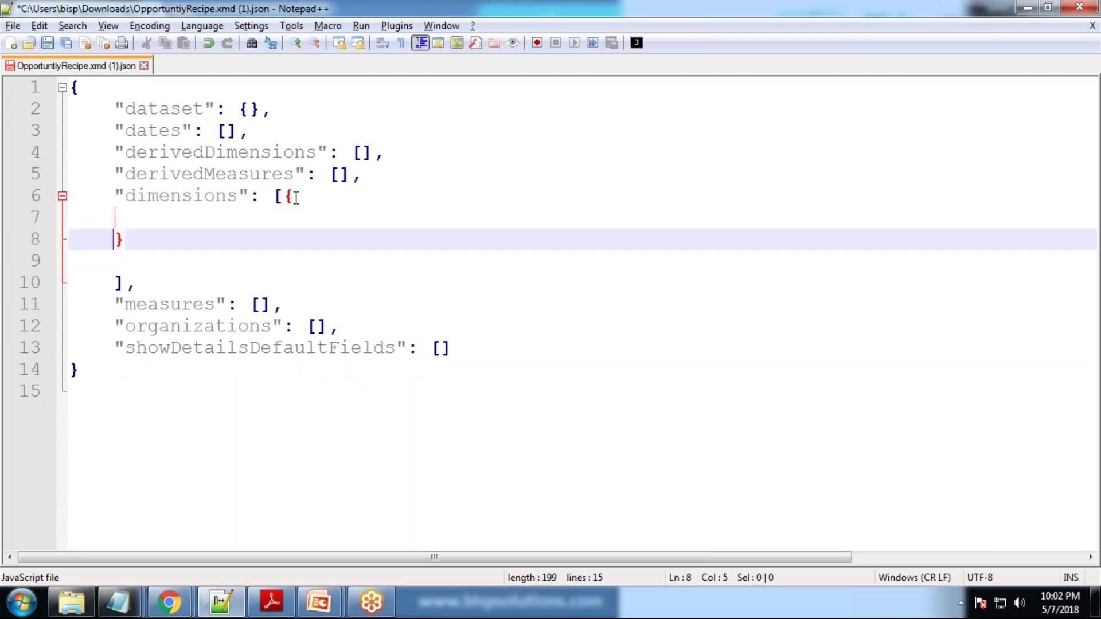
key(Delete)
key(Down)
key(Down)
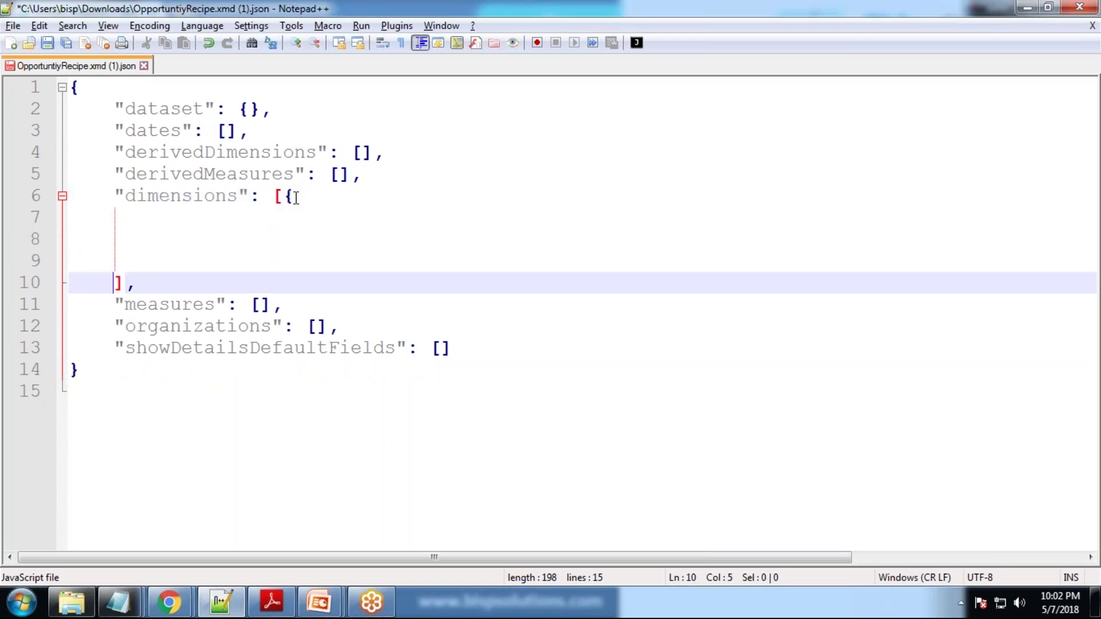
text(})
key(Up)
key(Up)
key(Up)
key(Tab)
key(Tab)
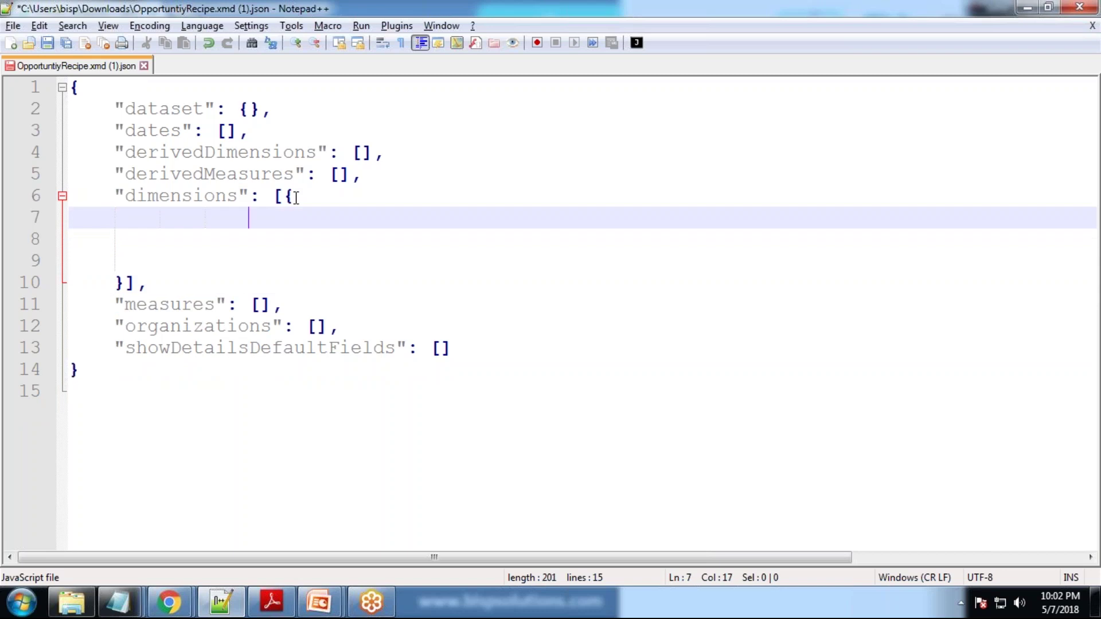
- Type "field":"StageName" as the object's first entry
text("fidi")
key(BackSpace)
key(BackSpace)
key(BackSpace)
key(BackSpace)
text(els)
key(BackSpace)
key(BackSpace)
key(BackSpace)
text(i)
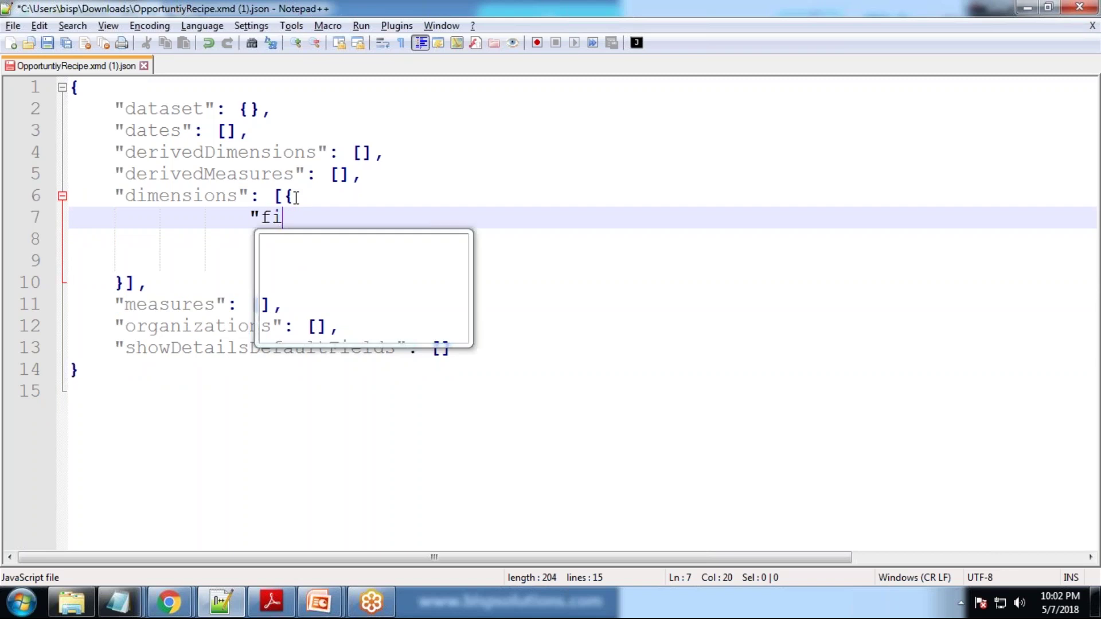
text(eld")
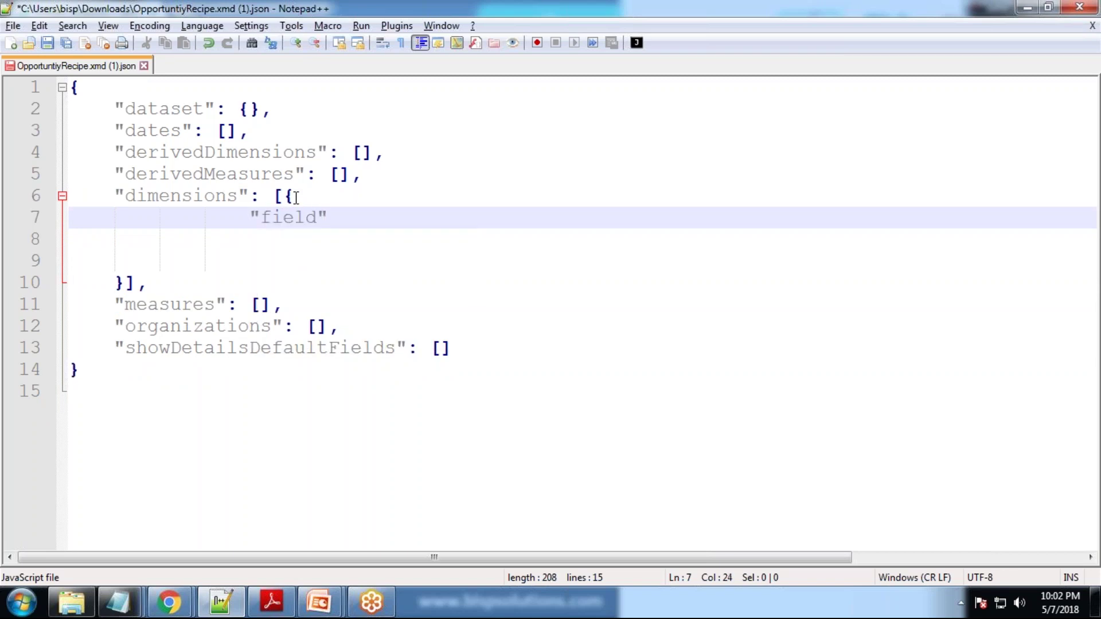
text(:"StageName")
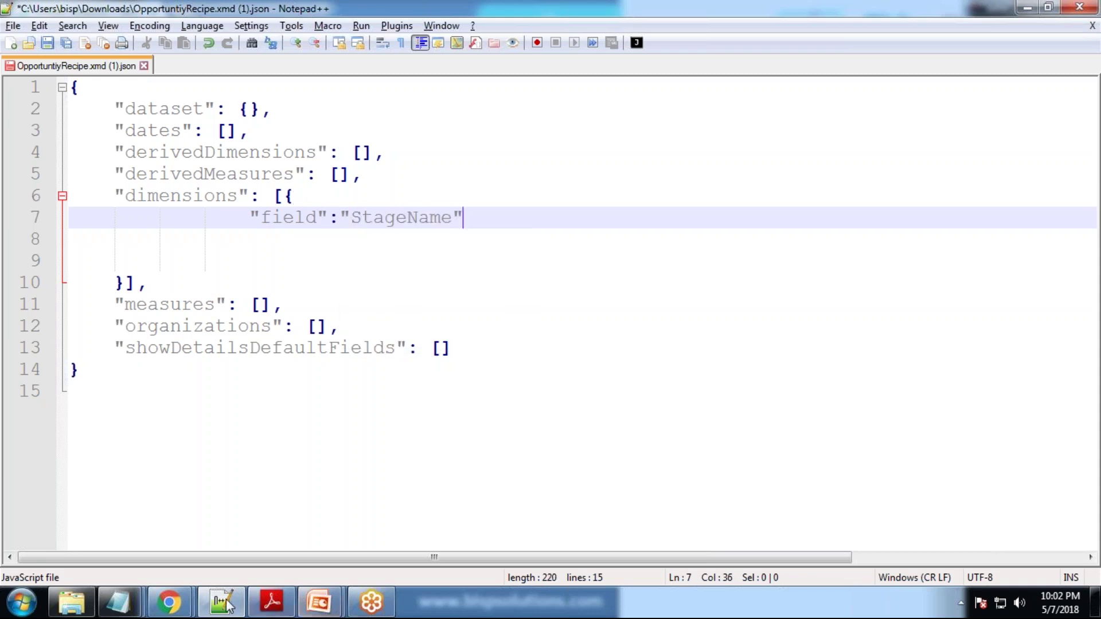
- Confirm the Stage field's API name is StageName by searching the dataset's fields with API names shown
click(168, 602)
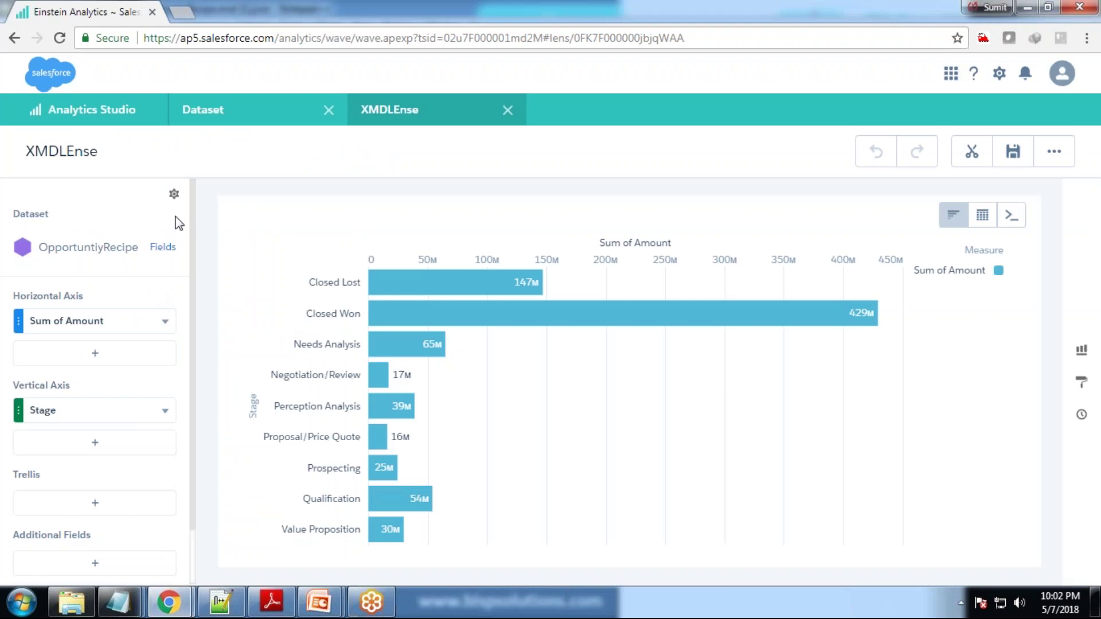
click(173, 193)
click(174, 246)
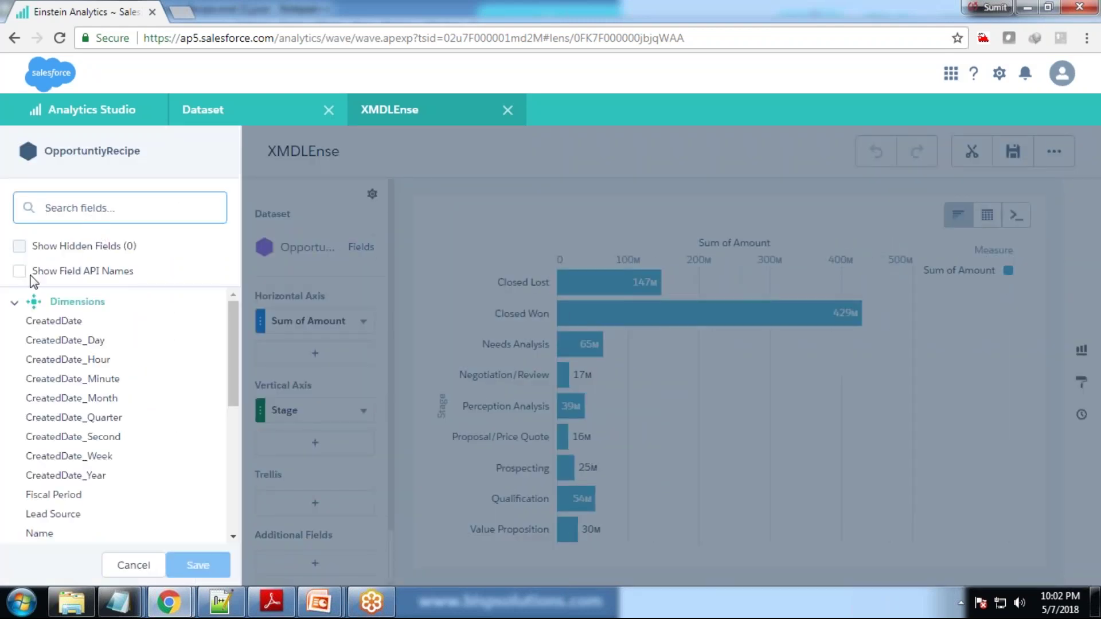
click(33, 273)
click(66, 210)
text(sta)
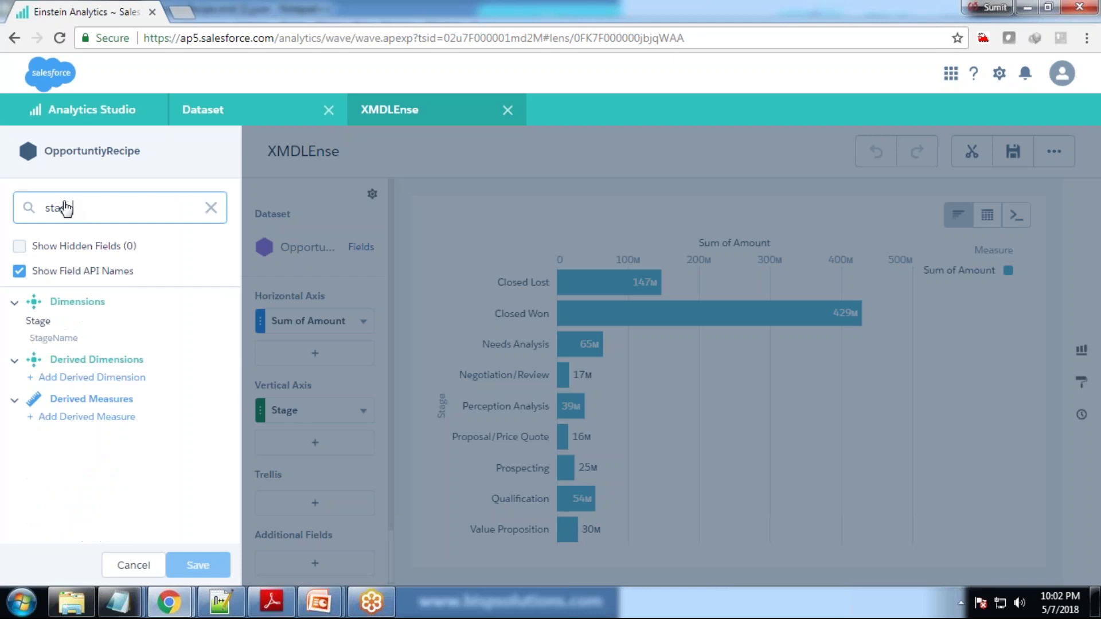
text(ge)
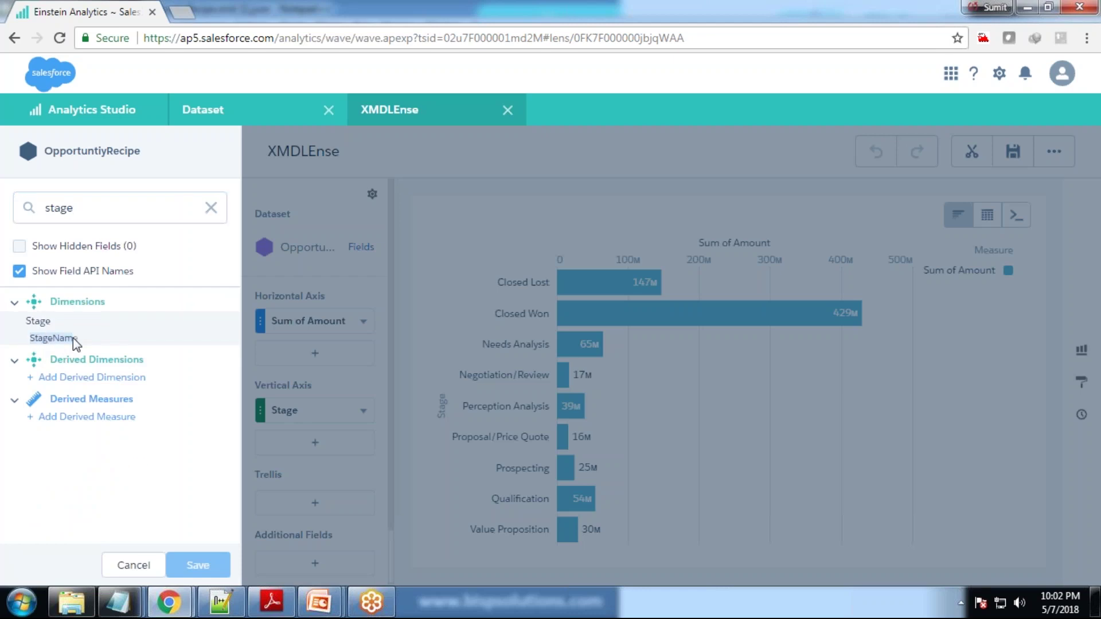
click(220, 602)
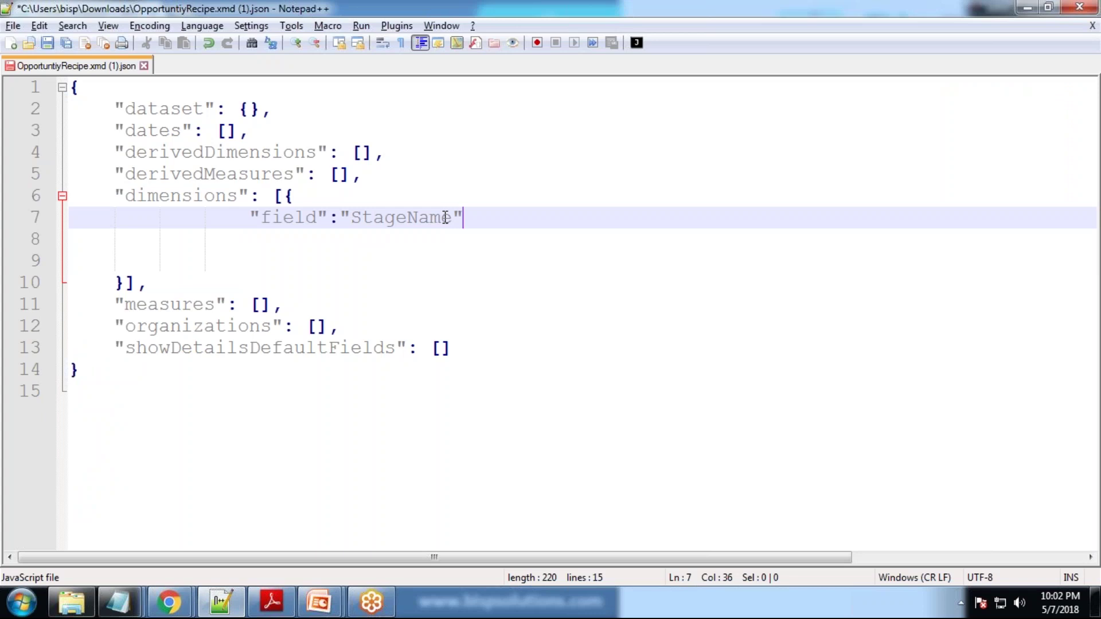
- Add "label":"Stage Name" below the StageName field entry
text(,)
key(Return)
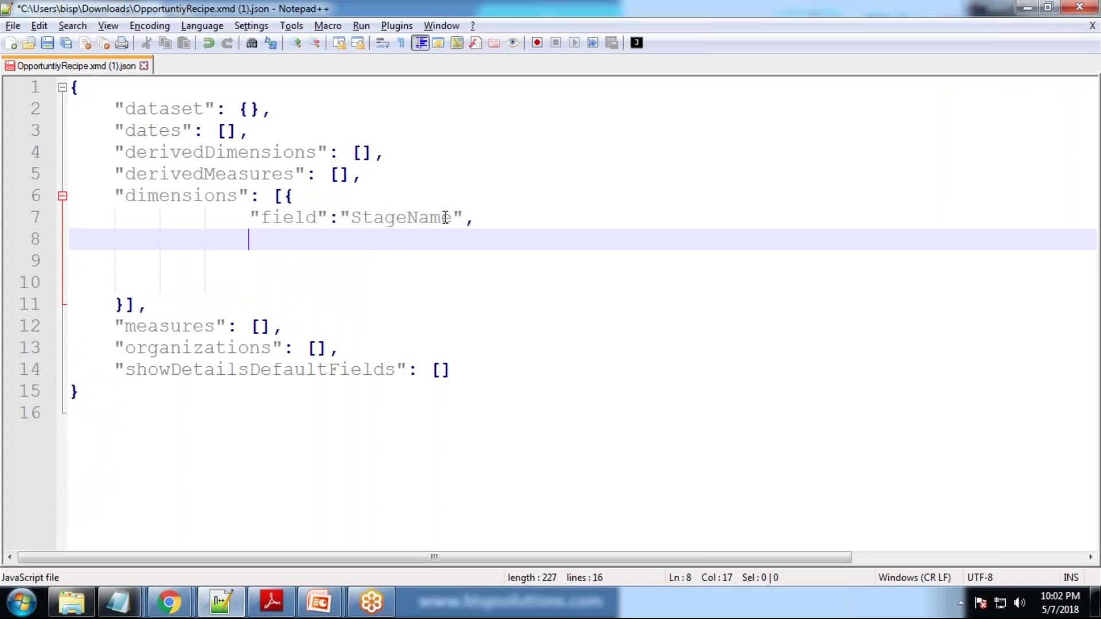
text("label":"Stage)
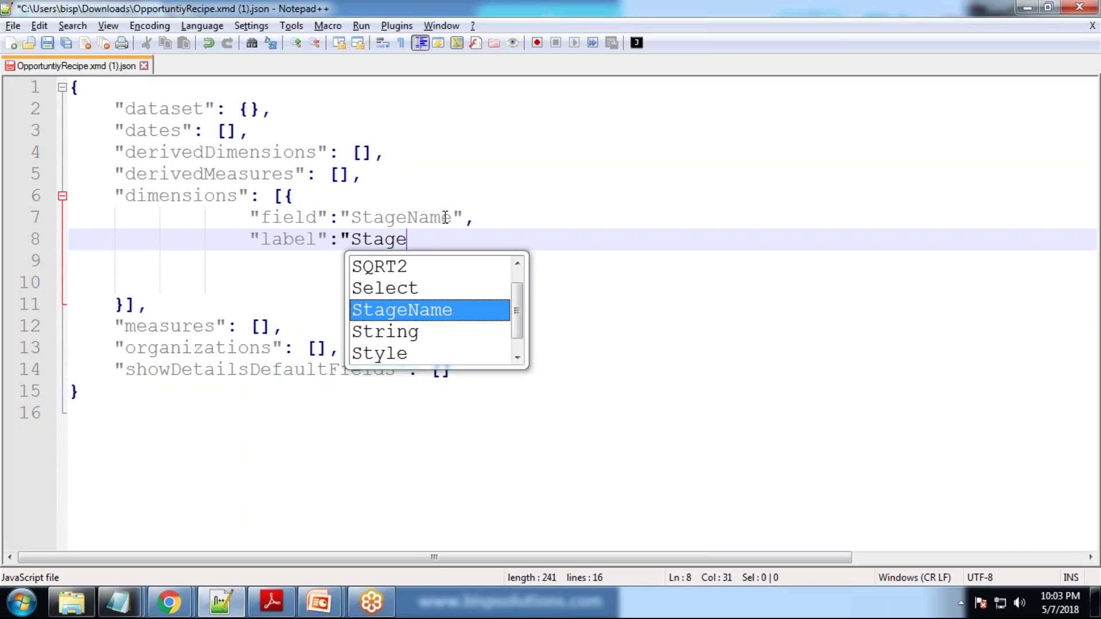
text( MName)
key(BackSpace)
key(BackSpace)
key(BackSpace)
key(BackSpace)
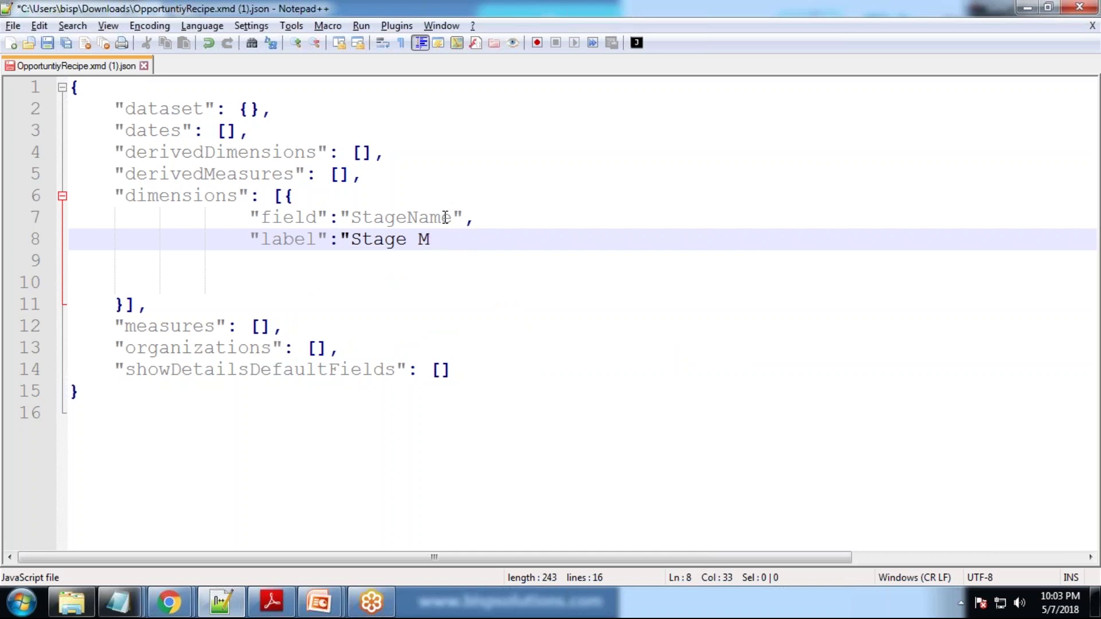
key(BackSpace)
text(Name".)
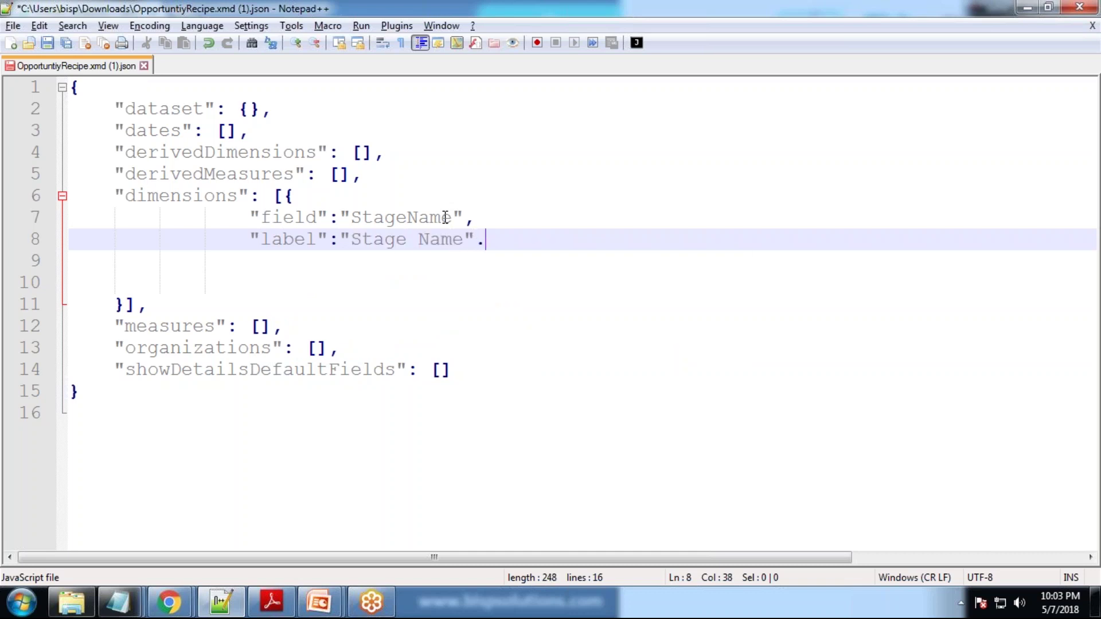
key(BackSpace)
- Start a "members":[] entry on the next line
text(,)
key(Return)
text("memr)
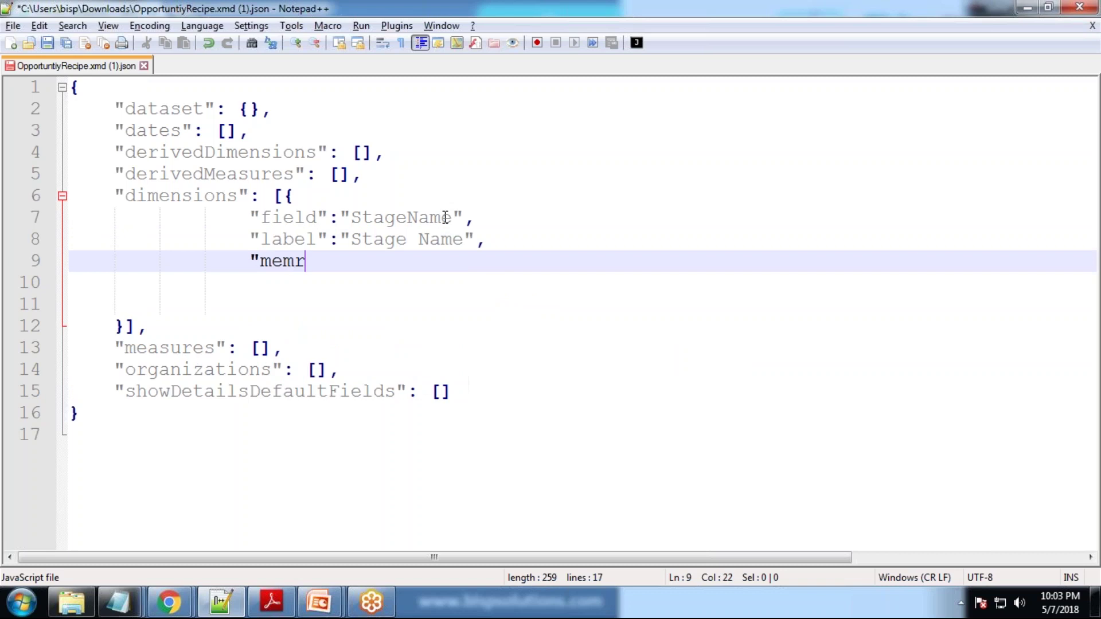
key(BackSpace)
text(bers":[])
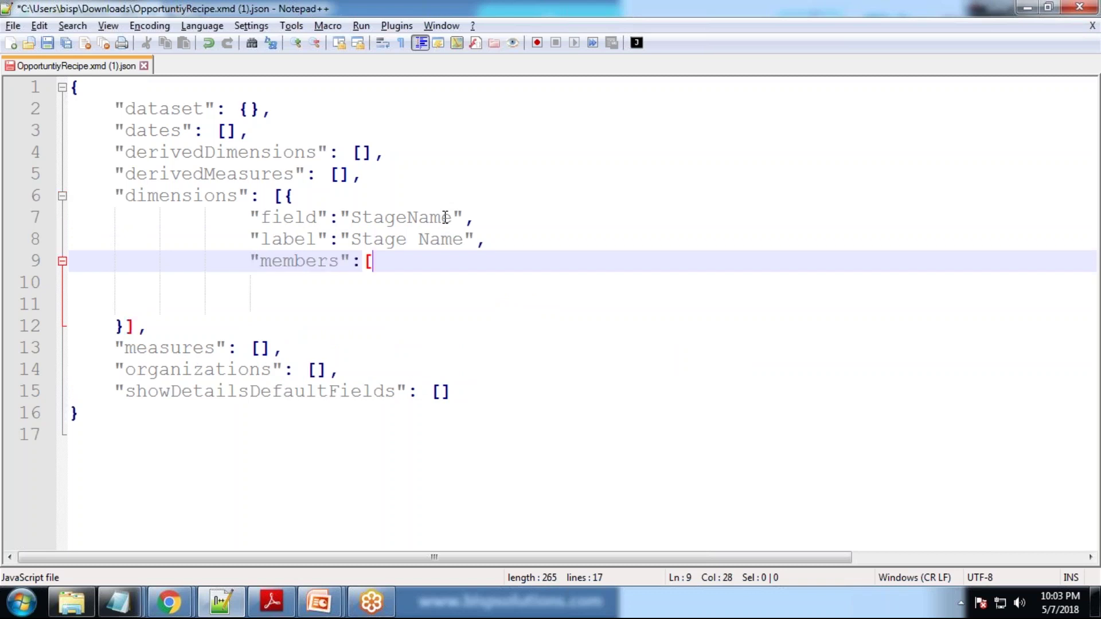
- Lay out two empty member objects inside the members array
key(Return)
key(Return)
key(Return)
key(Up)
key(Up)
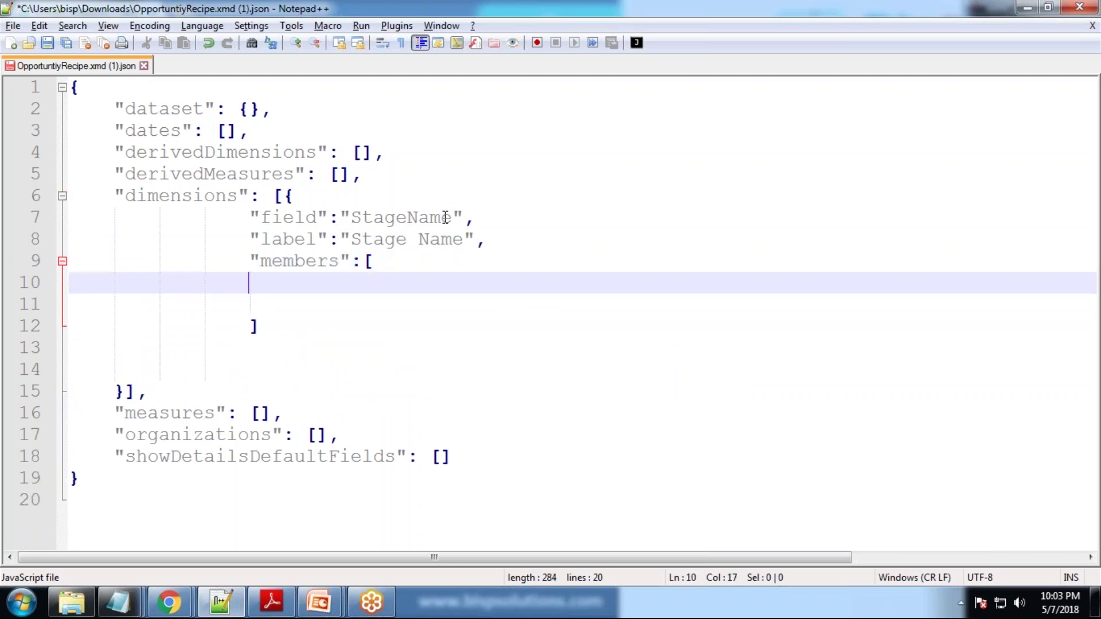
key(BackSpace)
text({)
key(Return)
key(Tab)
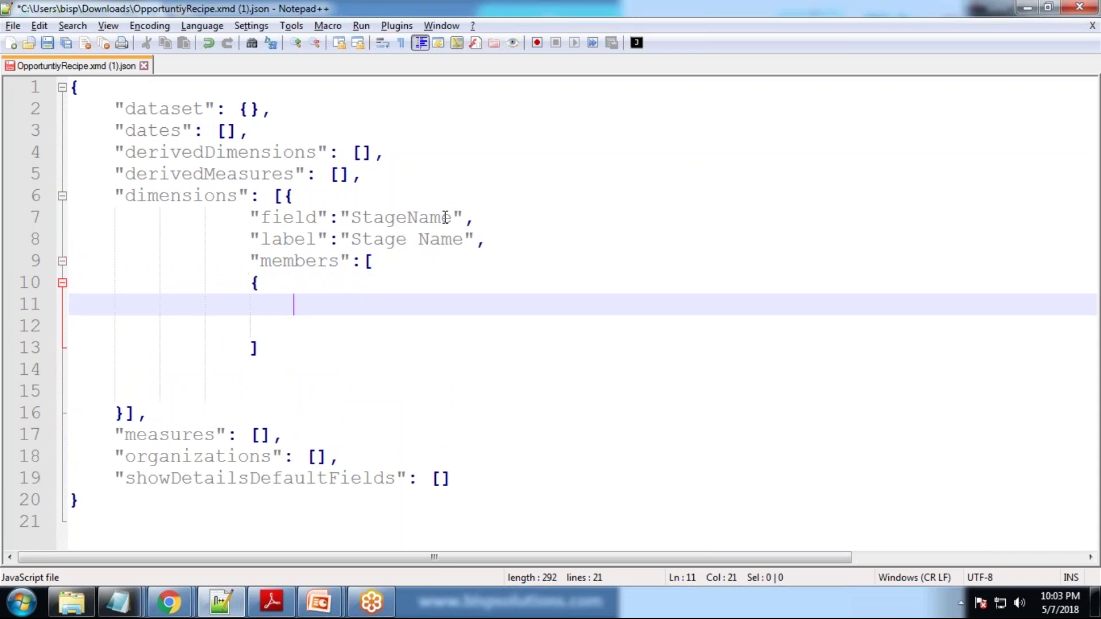
key(BackSpace)
text(},)
key(Return)
text({)
key(Return)
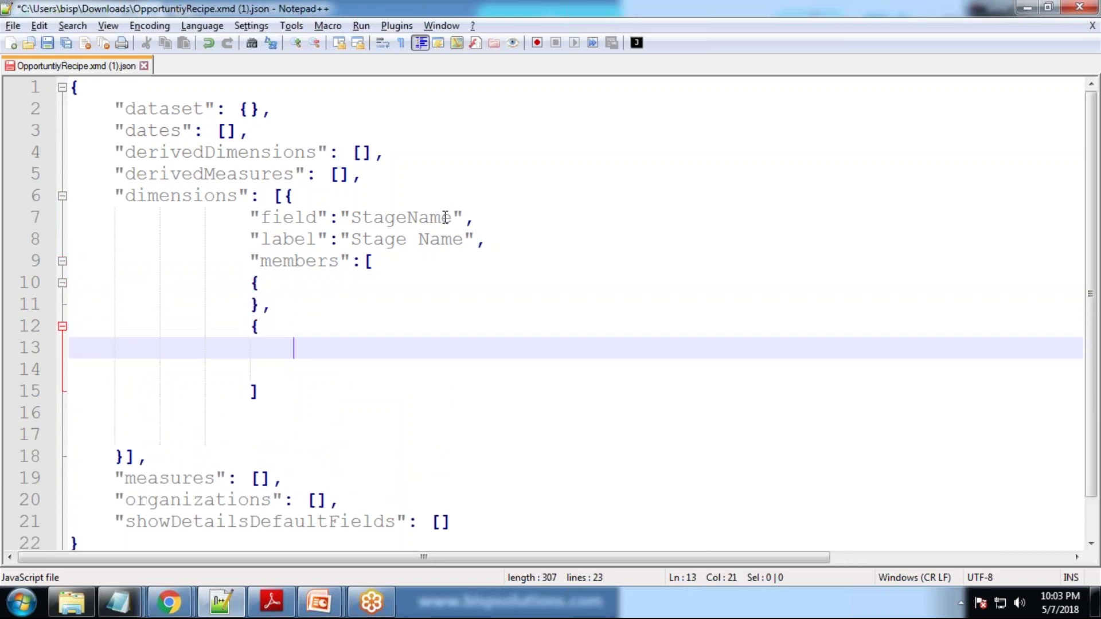
key(BackSpace)
text(})
key(Up)
key(Up)
key(Up)
key(Return)
key(Tab)
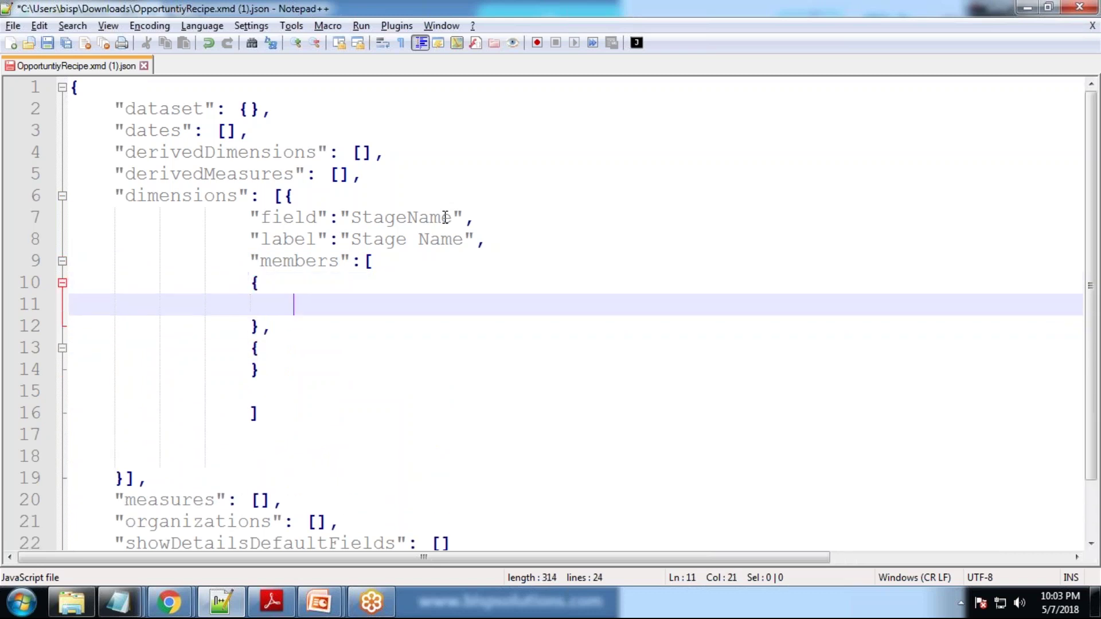
- Fill the first member with "label":"Lost" and "member":"Closed Lost"
text("label":"Lost",)
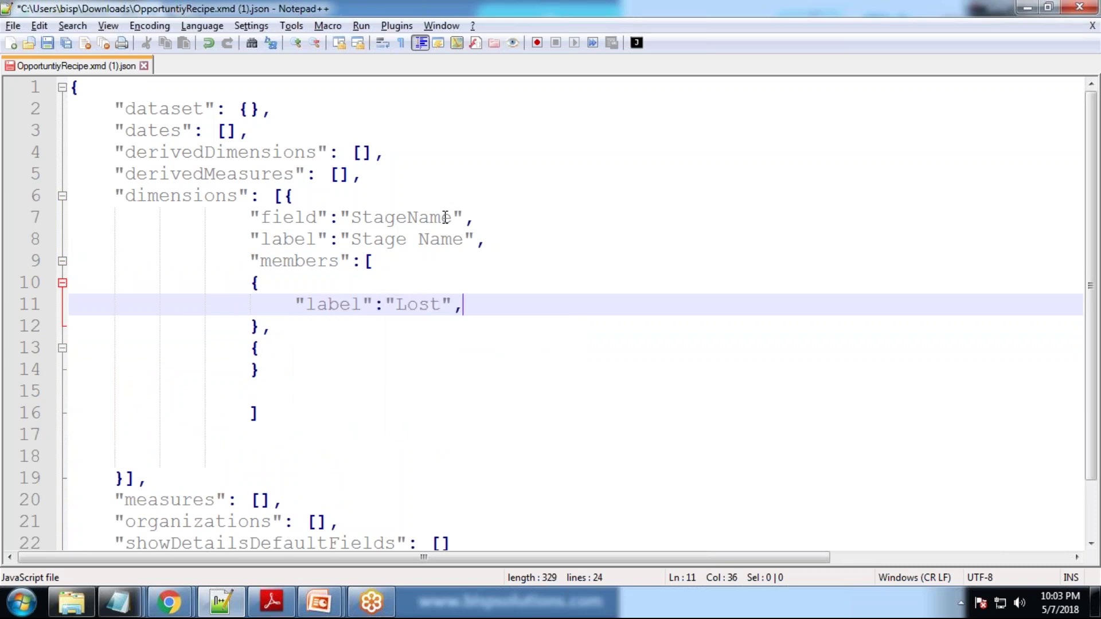
key(Return)
text("m)
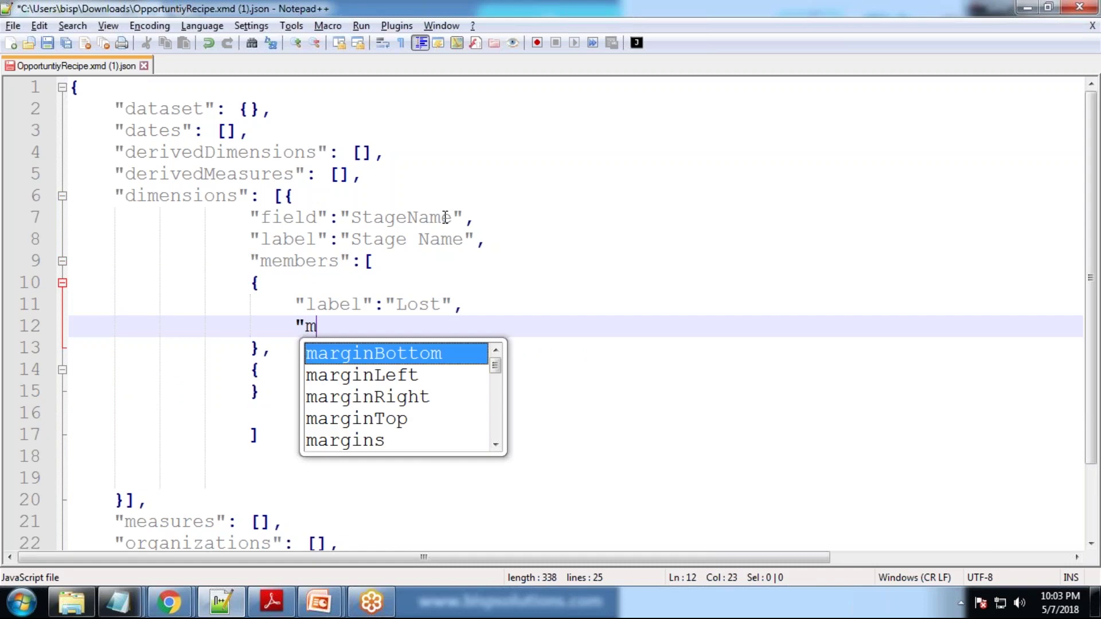
text(ember":)
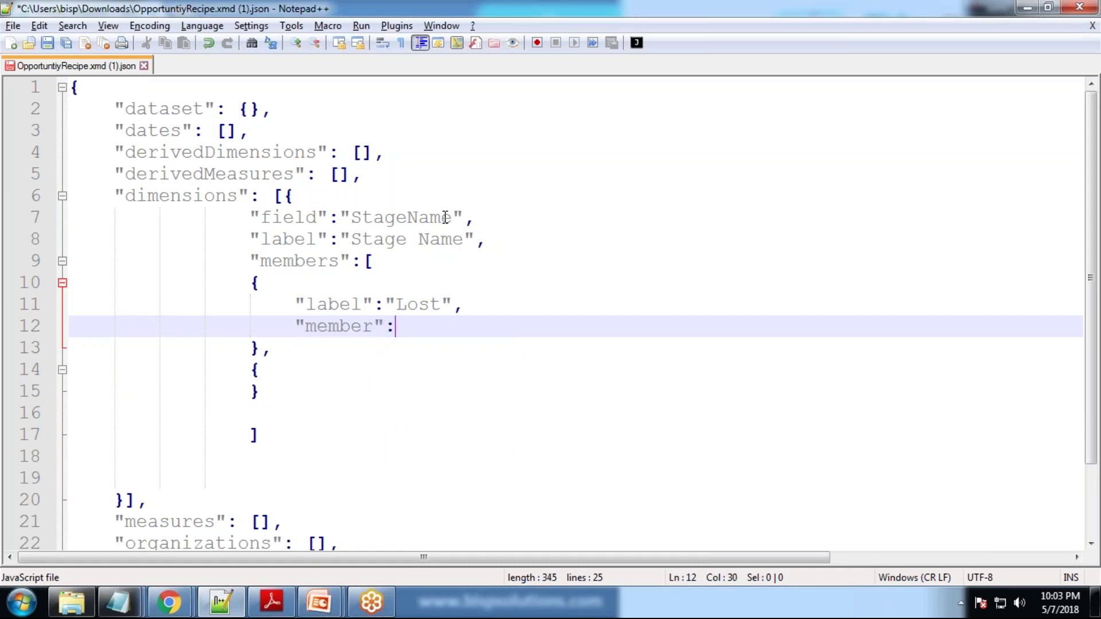
text("Closed )
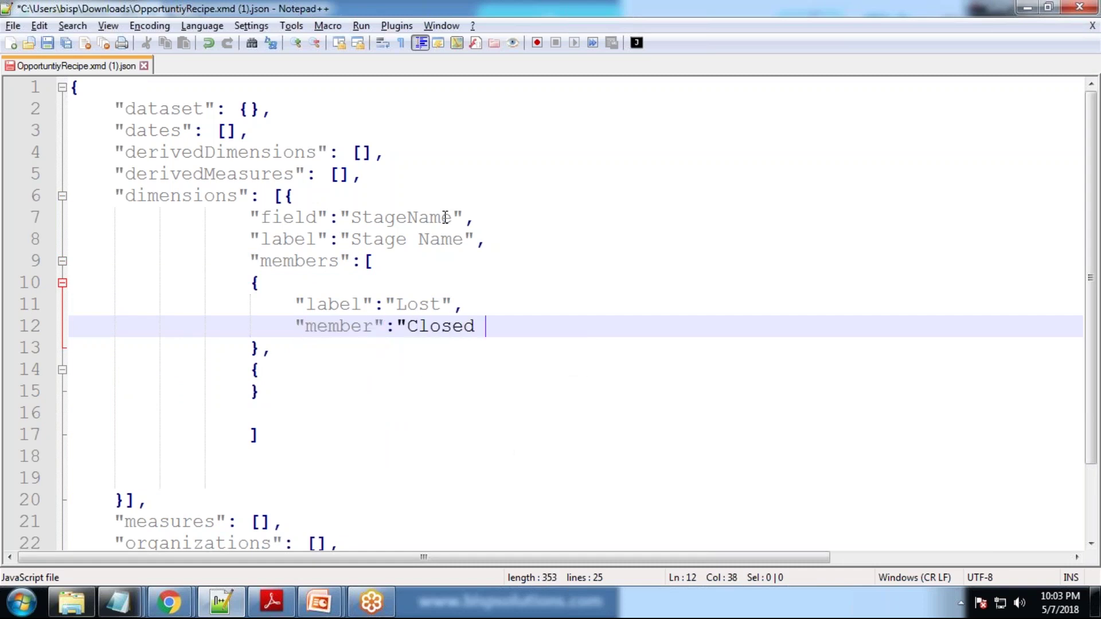
text(Lost")
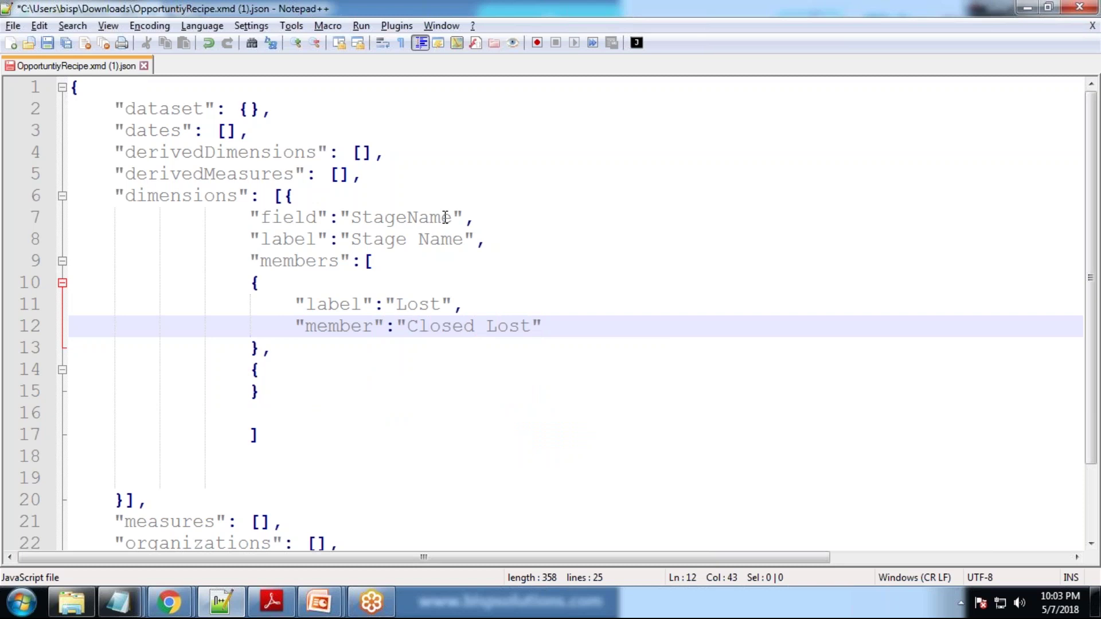
- Copy those lines into the second member and change its member to Closed Won
key(Down)
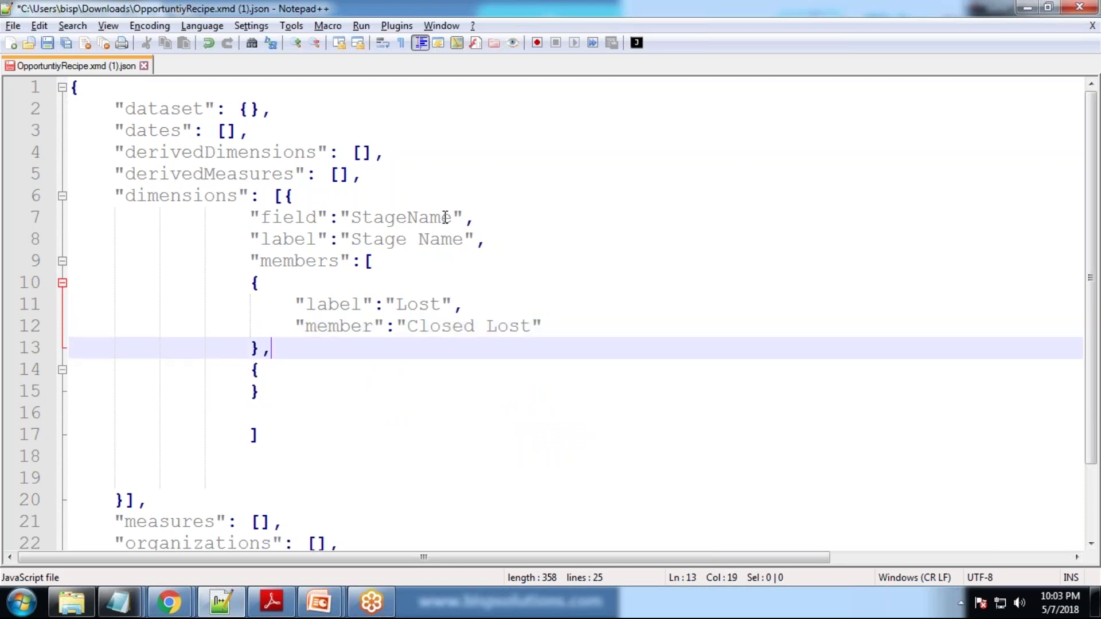
key(Up)
drag(295, 301, 575, 317)
key(ctrl+c)
click(282, 373)
key(Return)
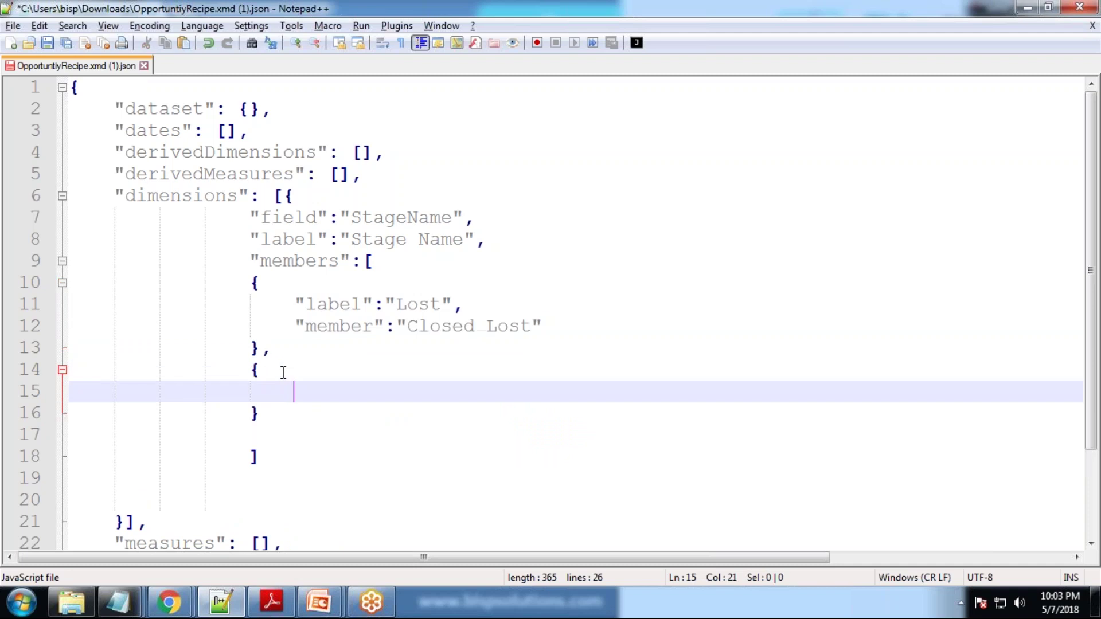
key(ctrl+v)
drag(486, 413, 532, 414)
text(Won)
- Clear the stage search and close the field list in Chrome, then return to Notepad++
key(alt+Tab)
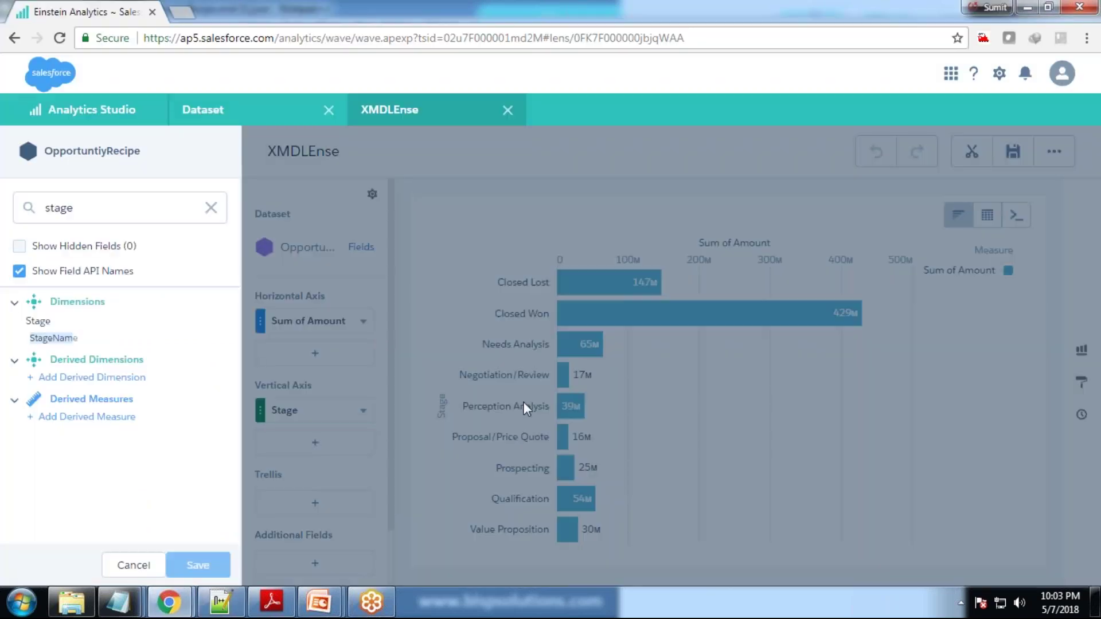
click(211, 207)
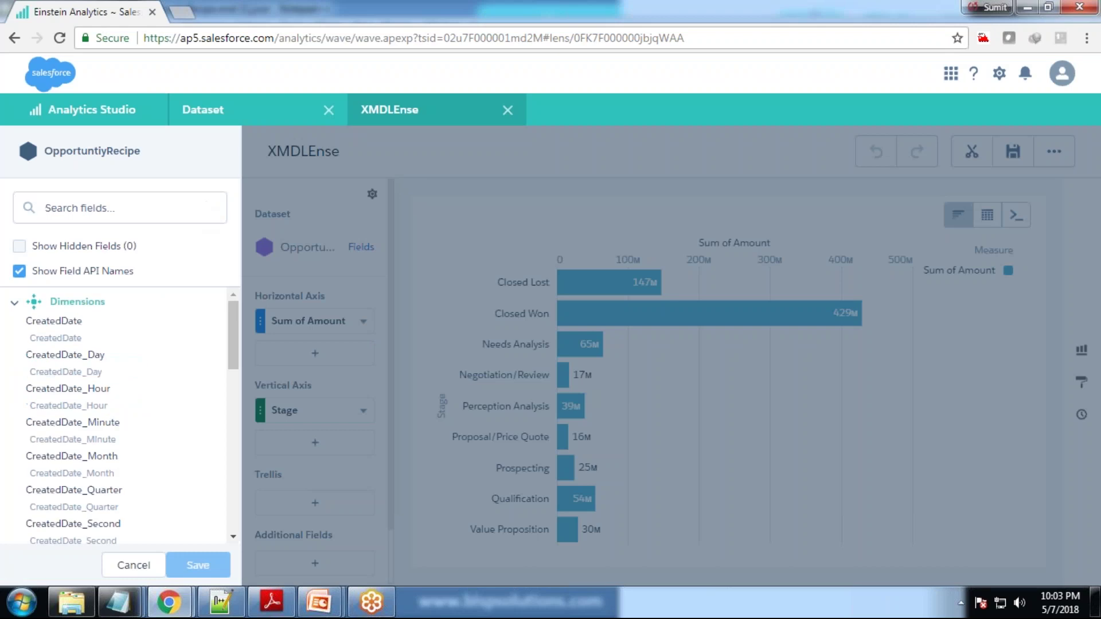
click(131, 566)
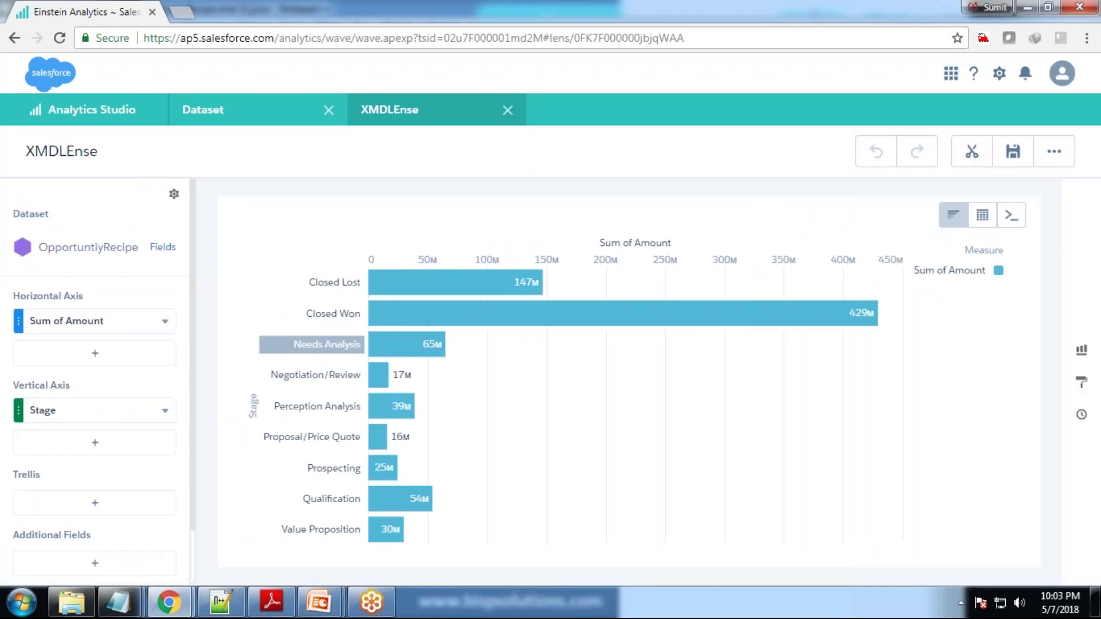
key(alt+Tab)
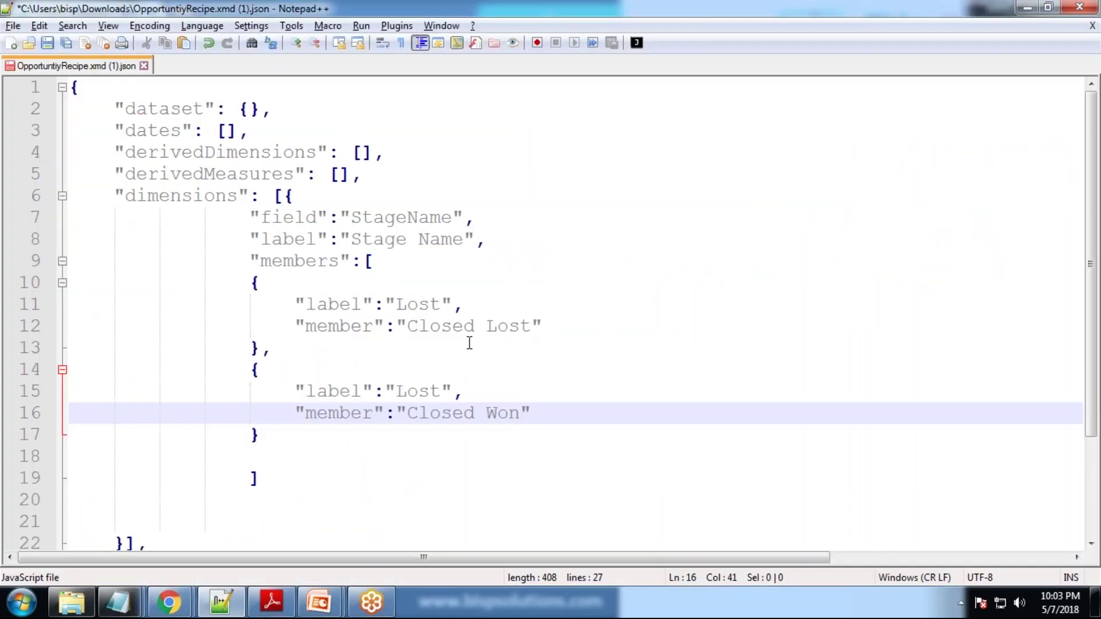
- Change the second Lost label to Won and remove the blank line after it
drag(440, 392, 396, 392)
text(Won)
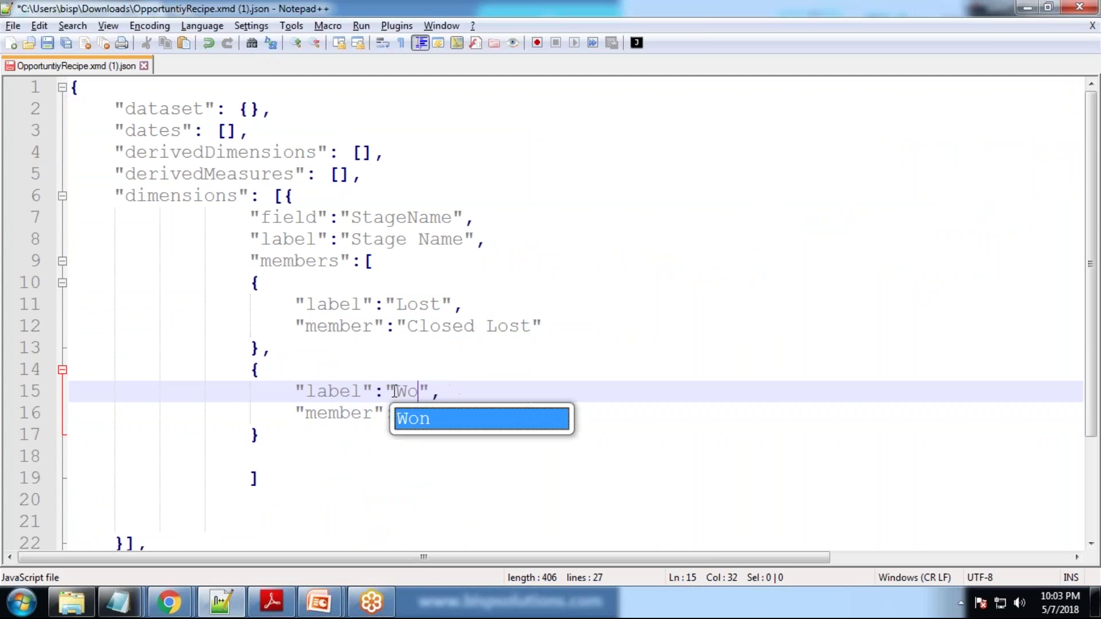
click(301, 457)
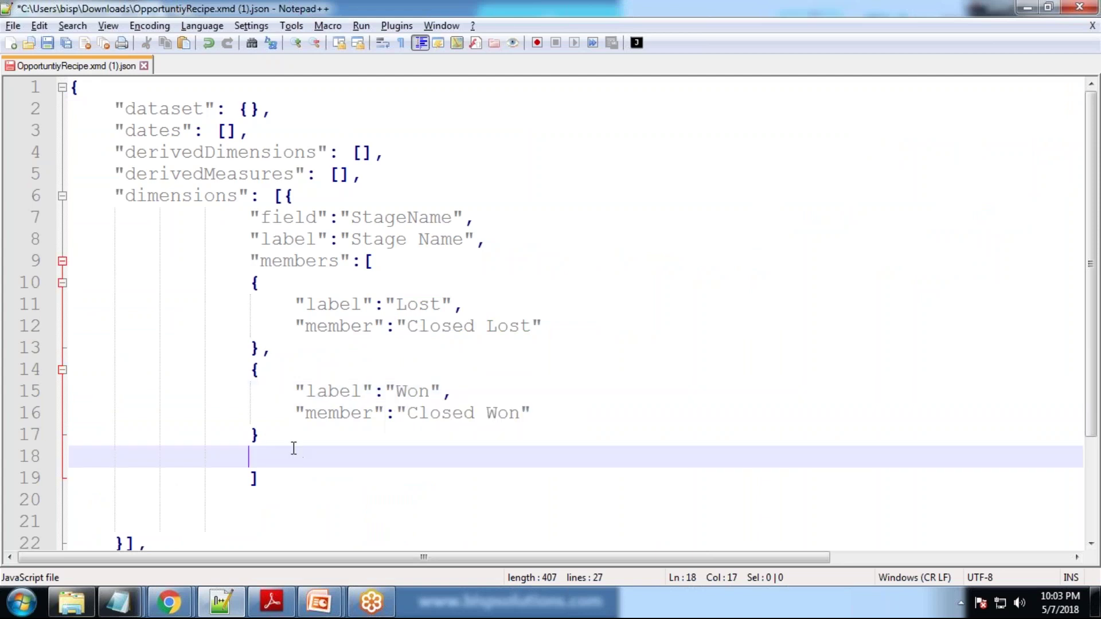
click(280, 431)
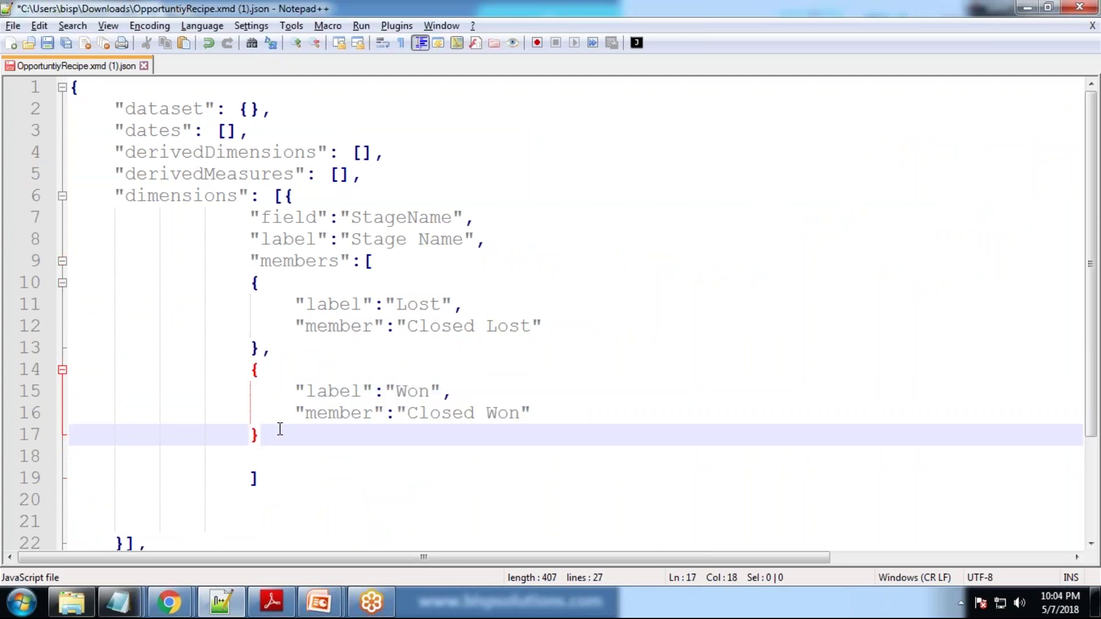
key(Delete)
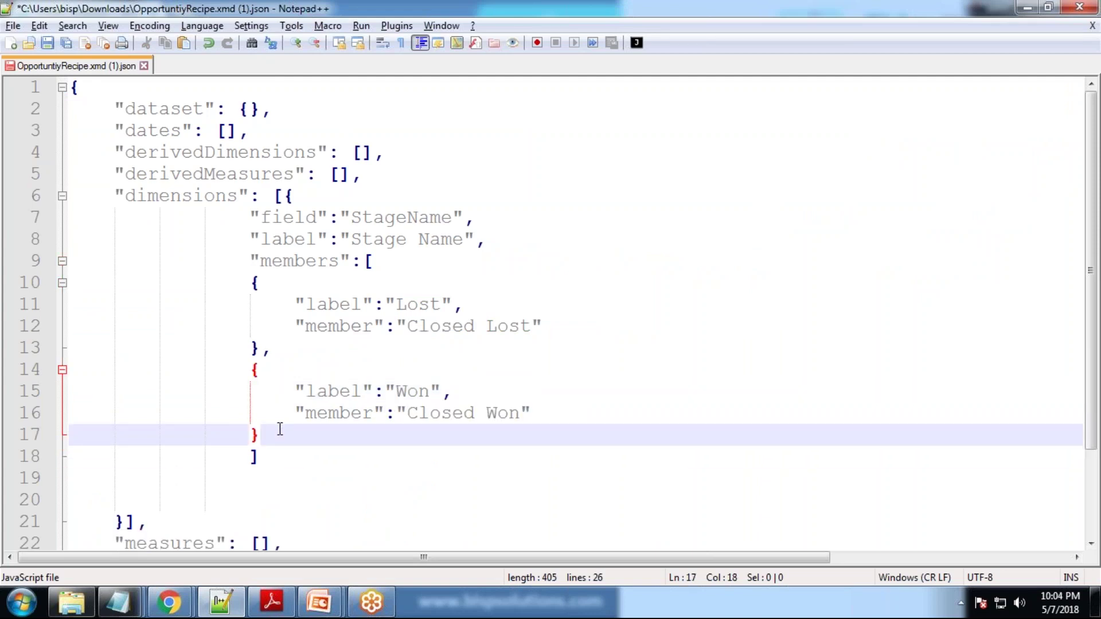
- Add "showInExplorer":true after the members list, preceded by a comma
key(Down)
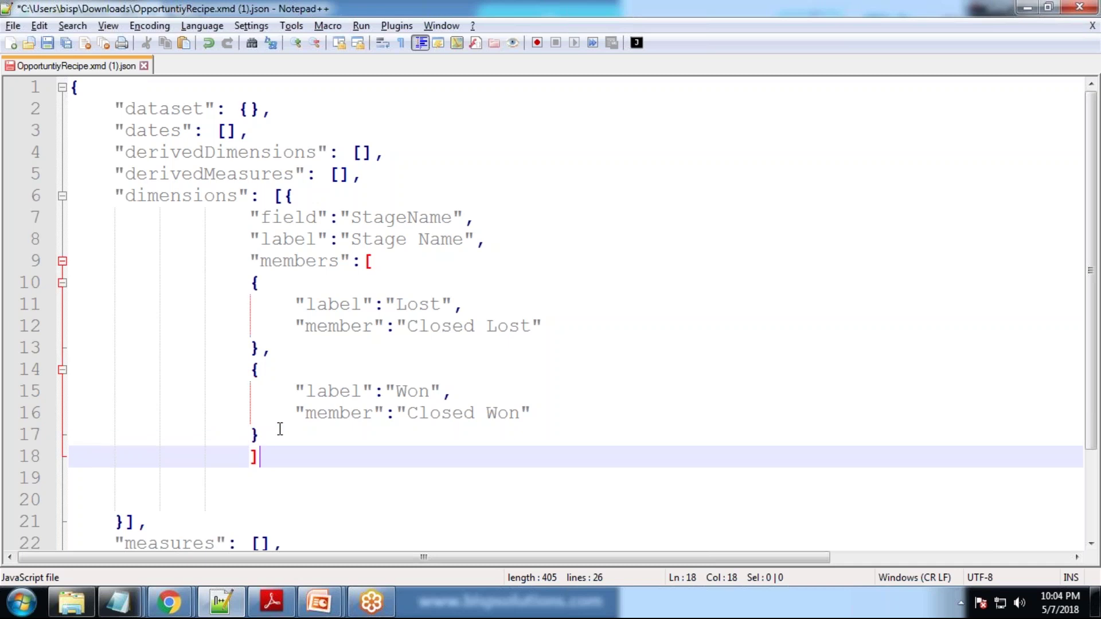
text(,)
key(Return)
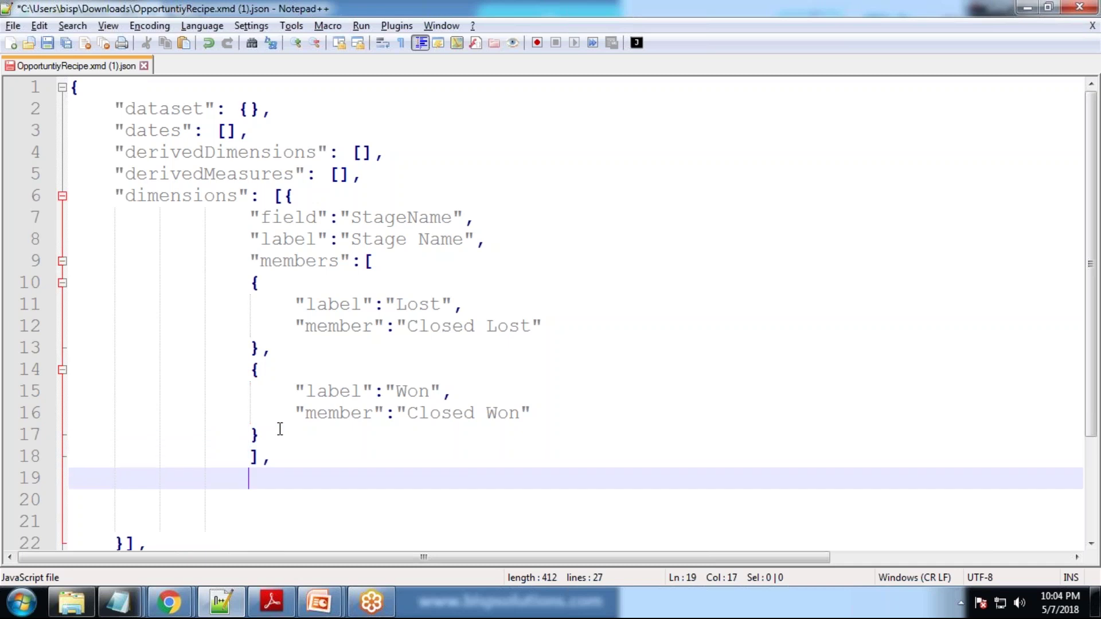
text("show)
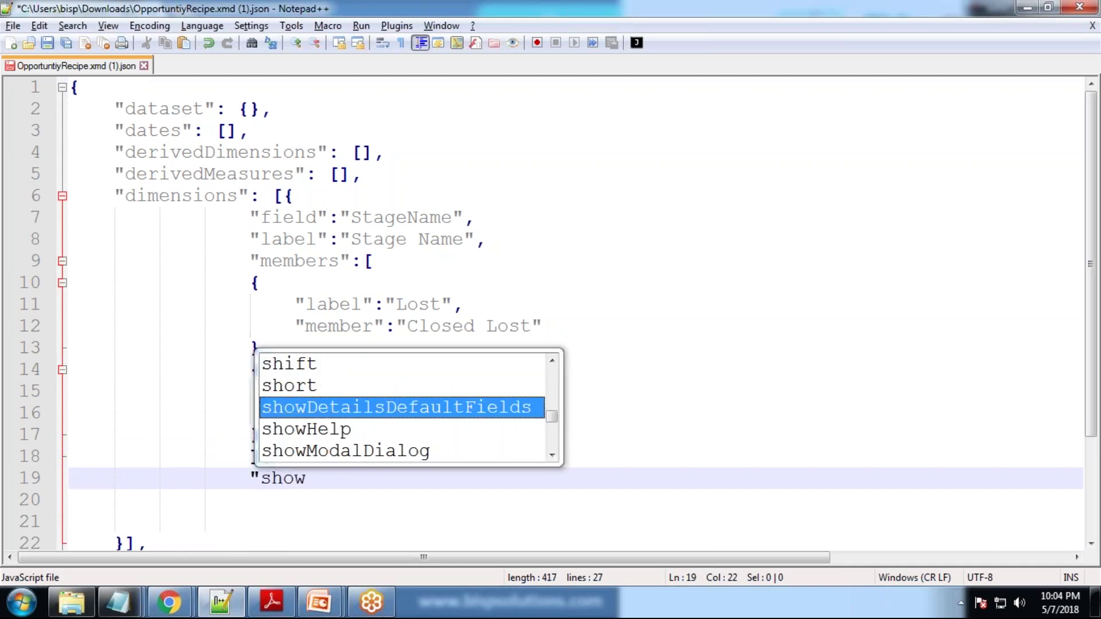
text(InEx)
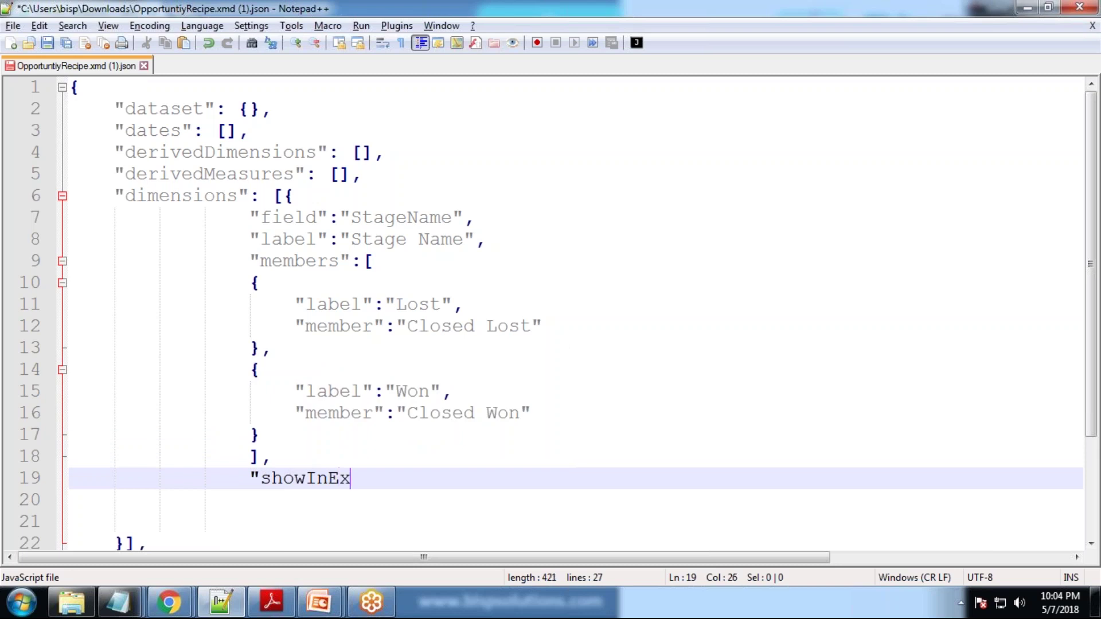
text(plorere)
key(BackSpace)
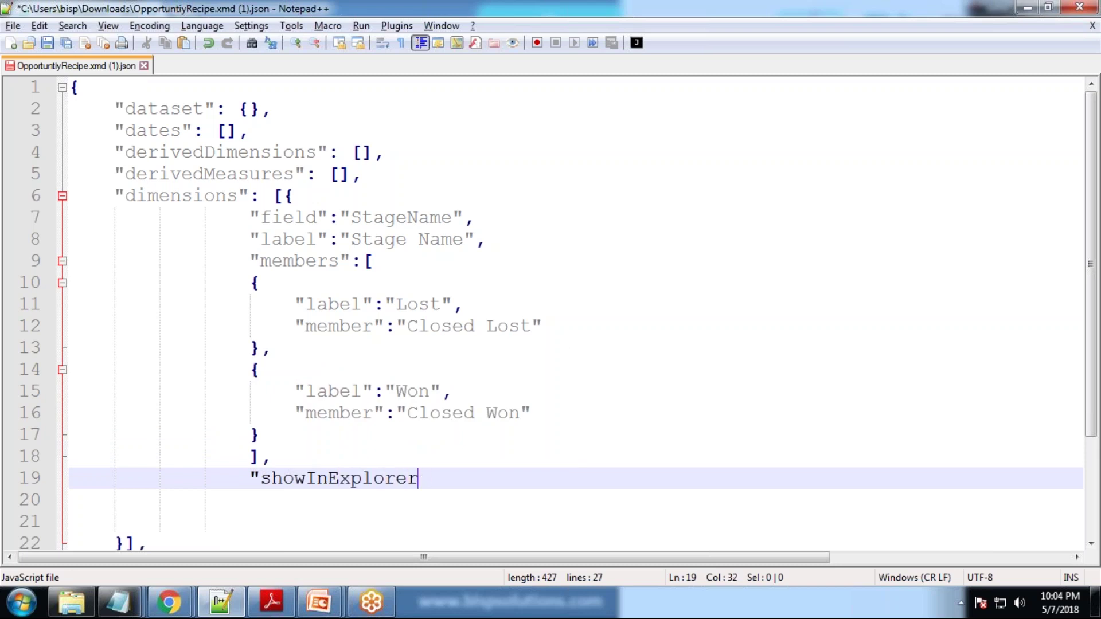
text(":try)
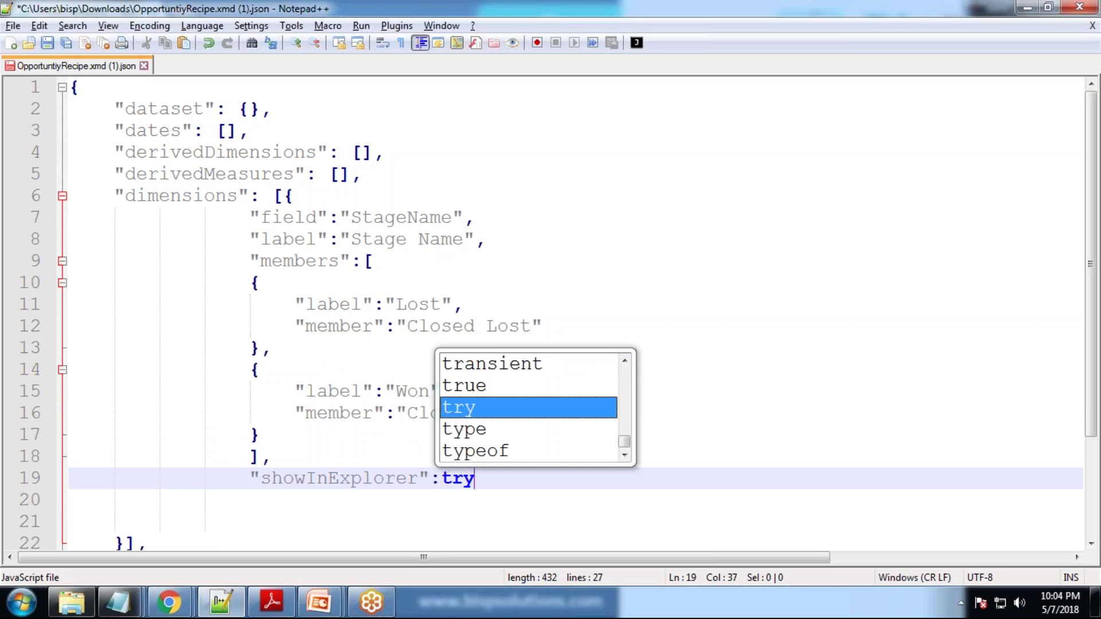
key(BackSpace)
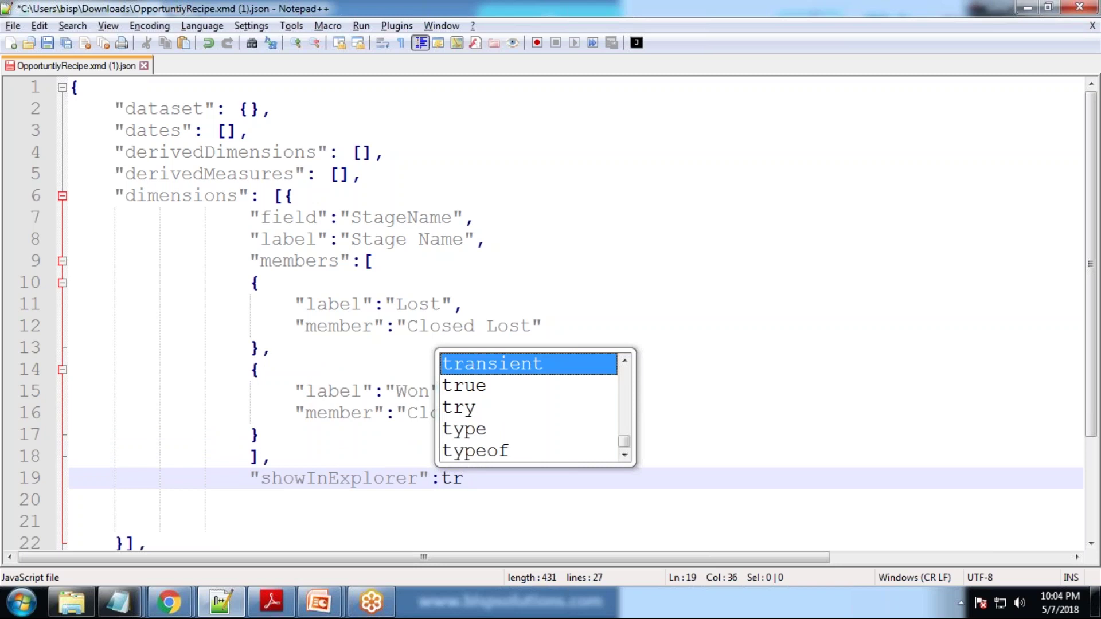
key(Down)
key(Return)
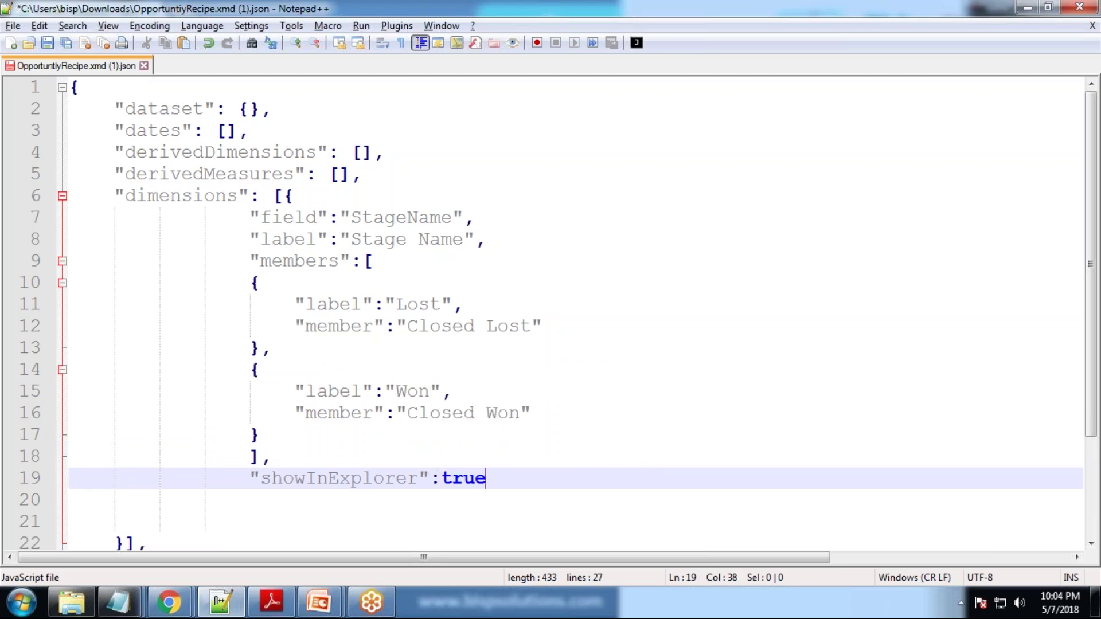
click(168, 601)
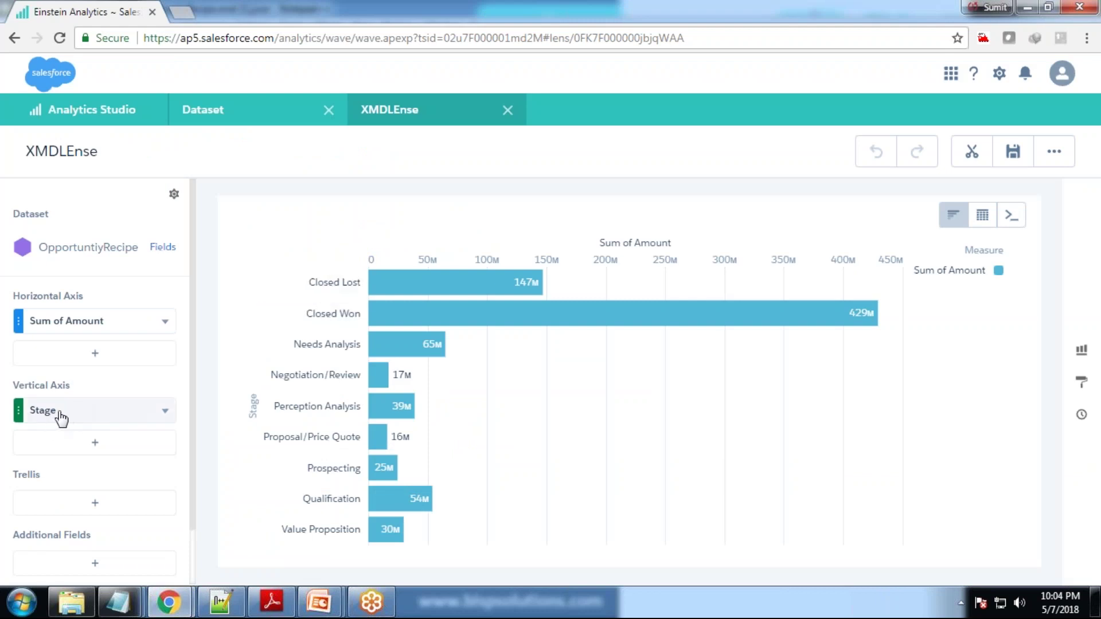
- Save the edited XMD file in Notepad++ and return to the Einstein Analytics window
click(221, 602)
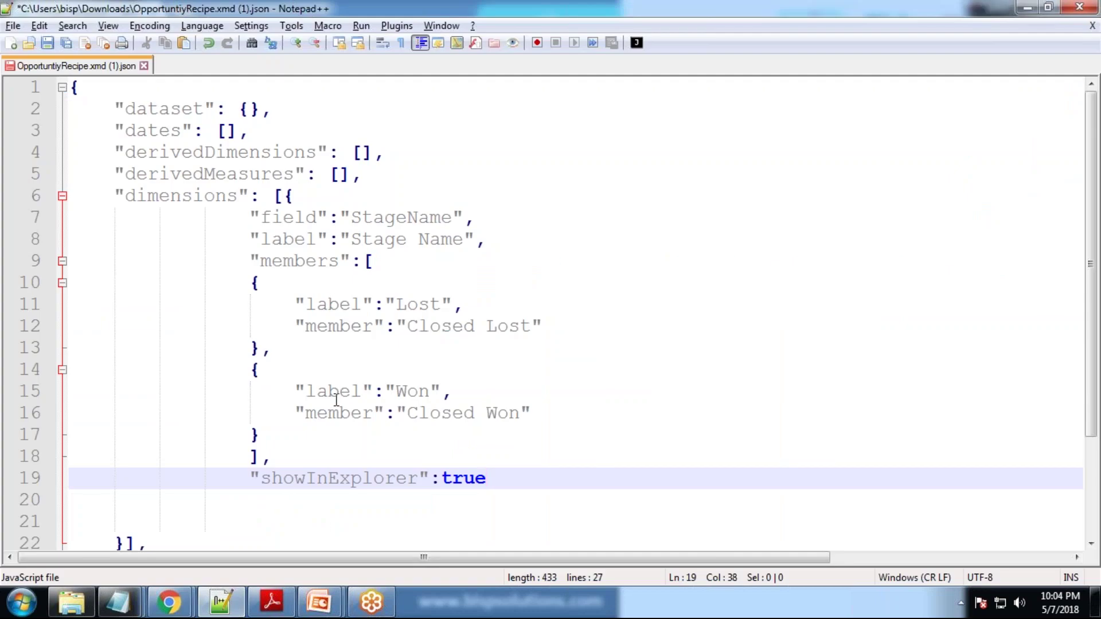
key(ctrl+s)
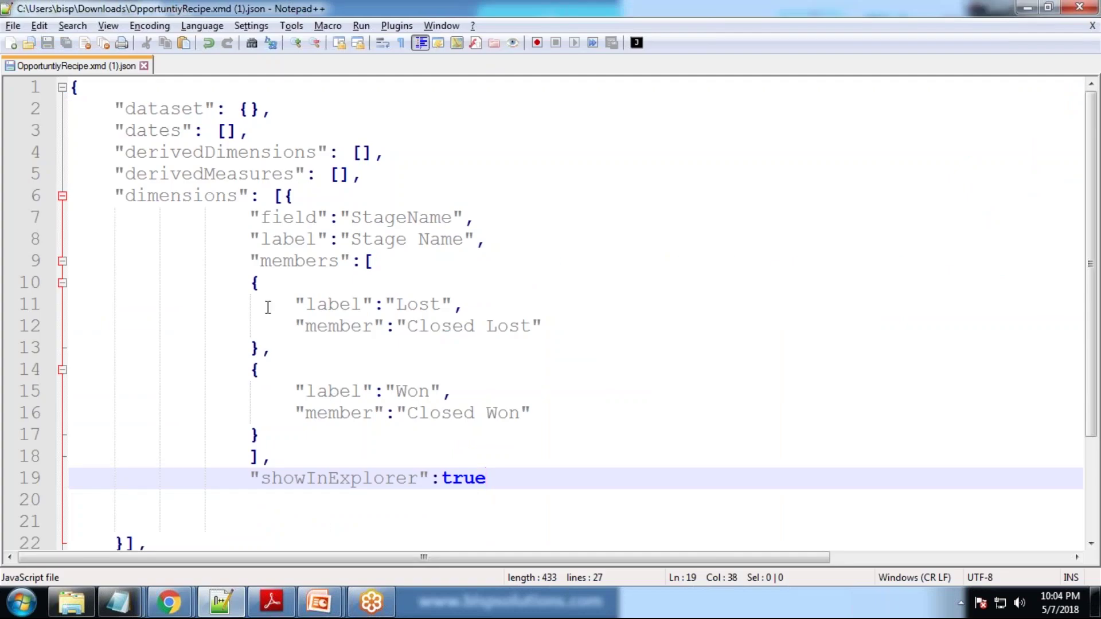
mouse_move(168, 602)
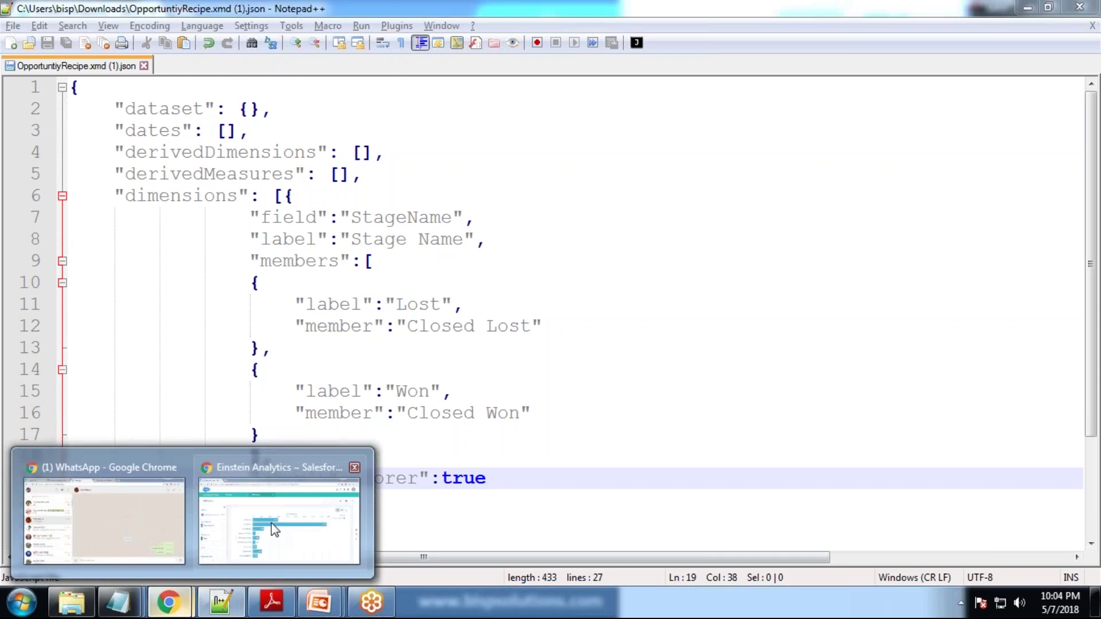
click(270, 523)
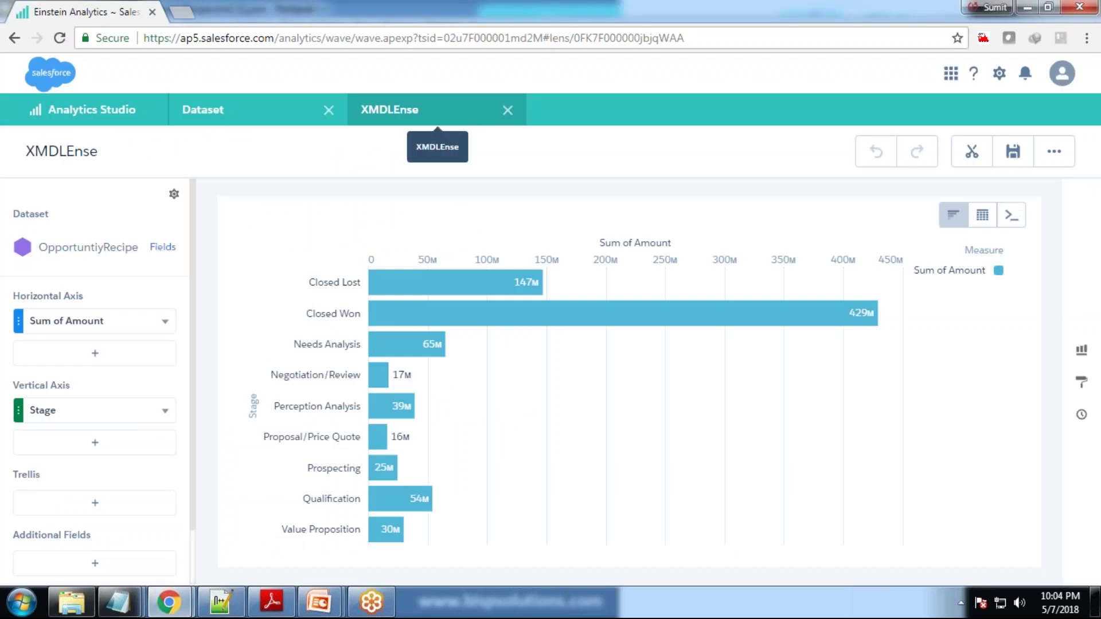
- Close the XMDLEnse lens and replace the .xmd.json metadata with bisp > Downloads > OpportuntiyRecipe.xmd (1)
click(507, 110)
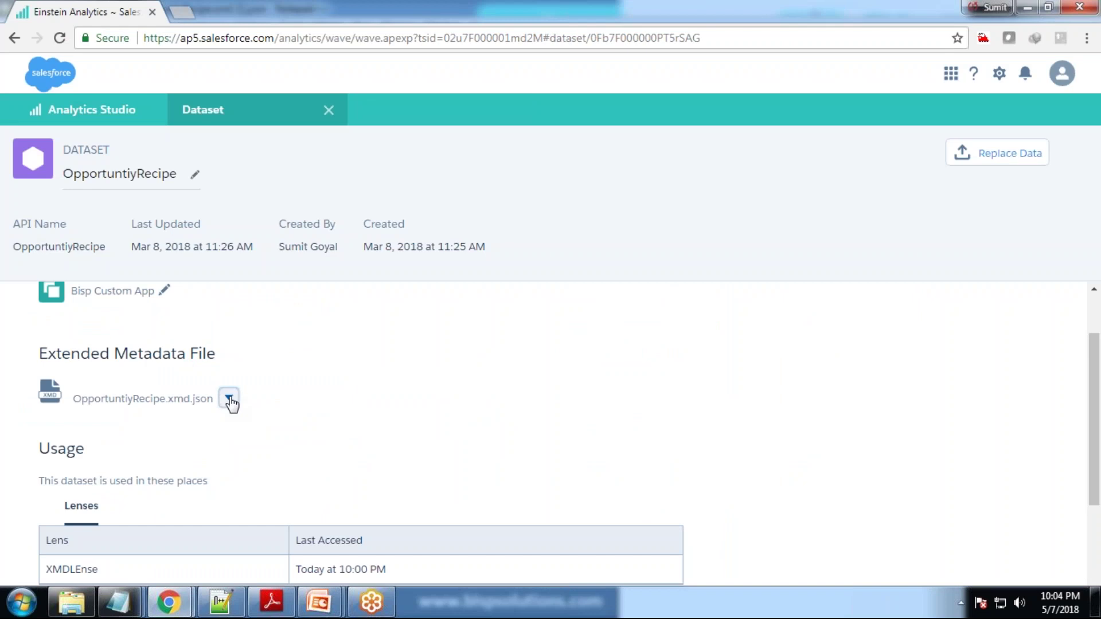
click(229, 398)
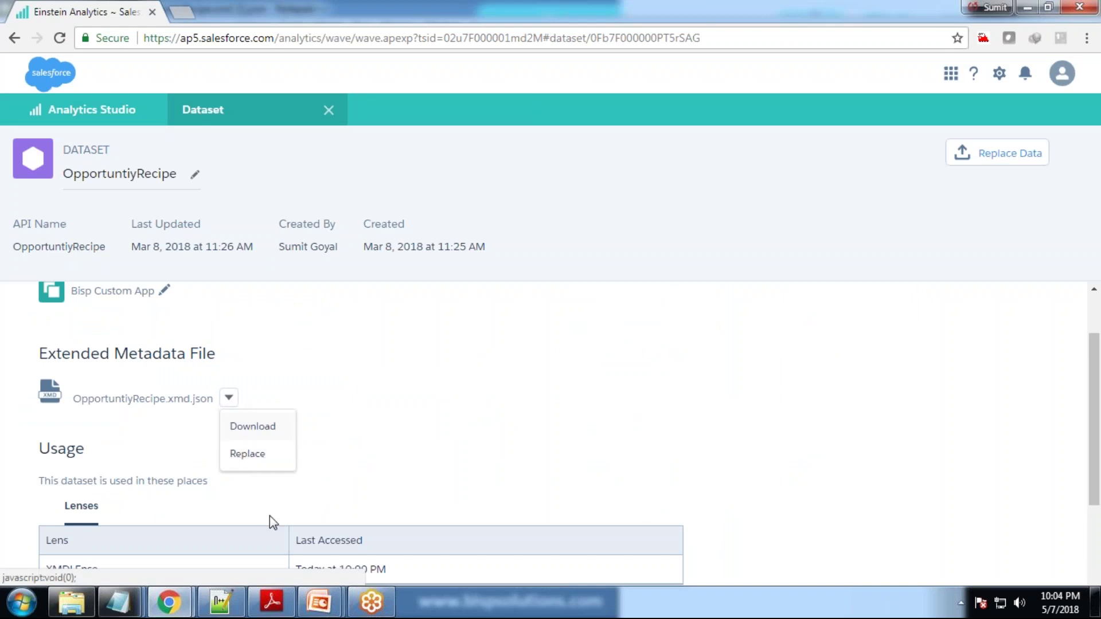
click(249, 456)
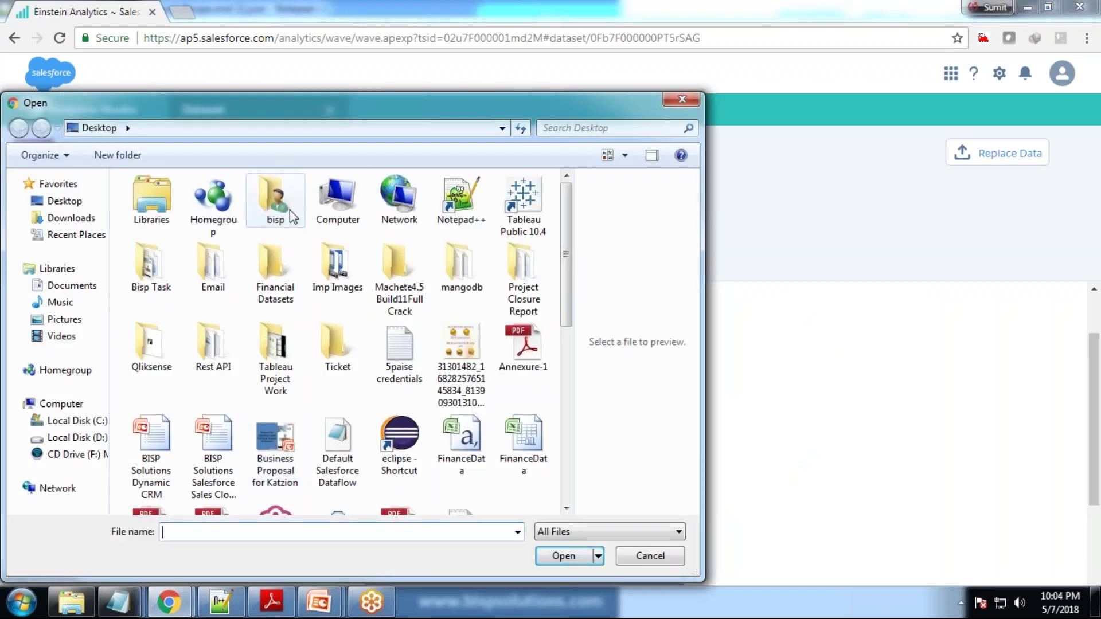
double_click(273, 205)
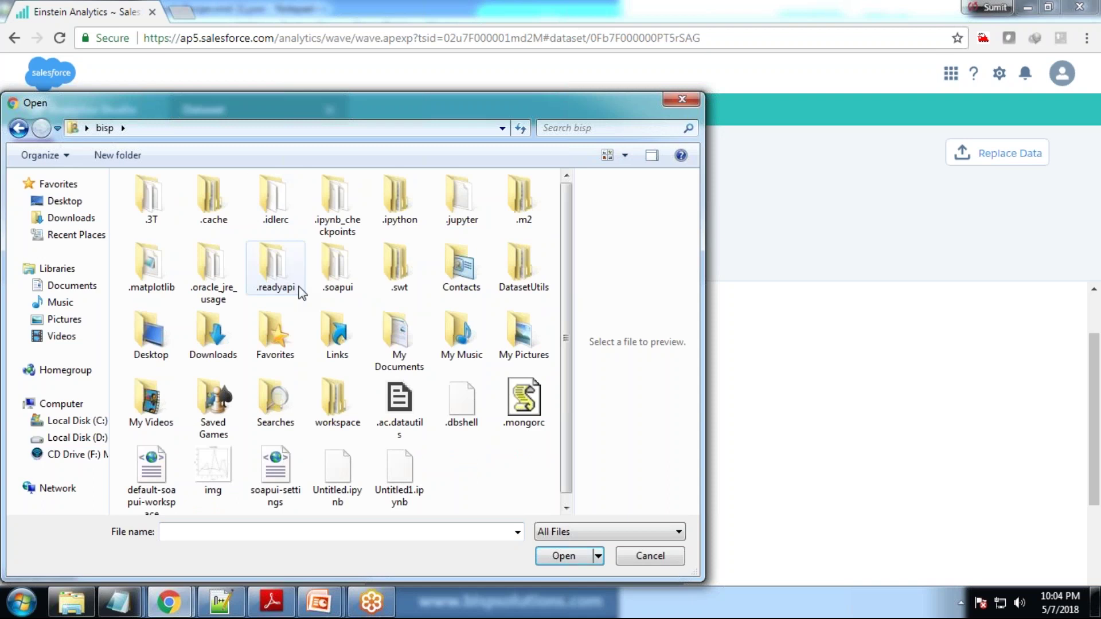
double_click(232, 339)
scroll(216, 401, down, 1)
click(210, 377)
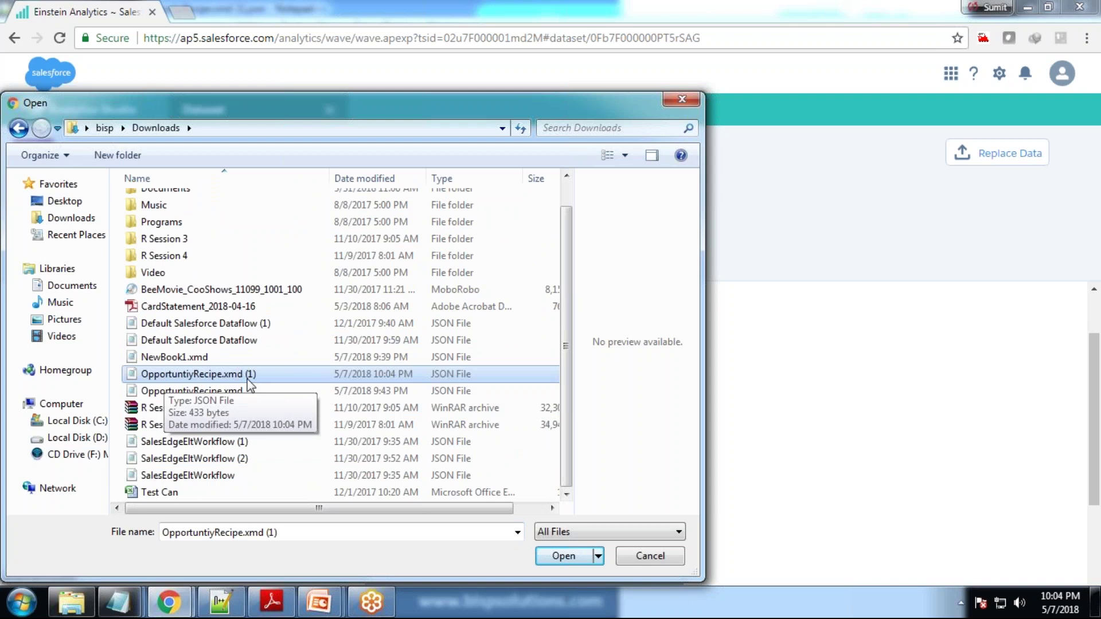
click(564, 556)
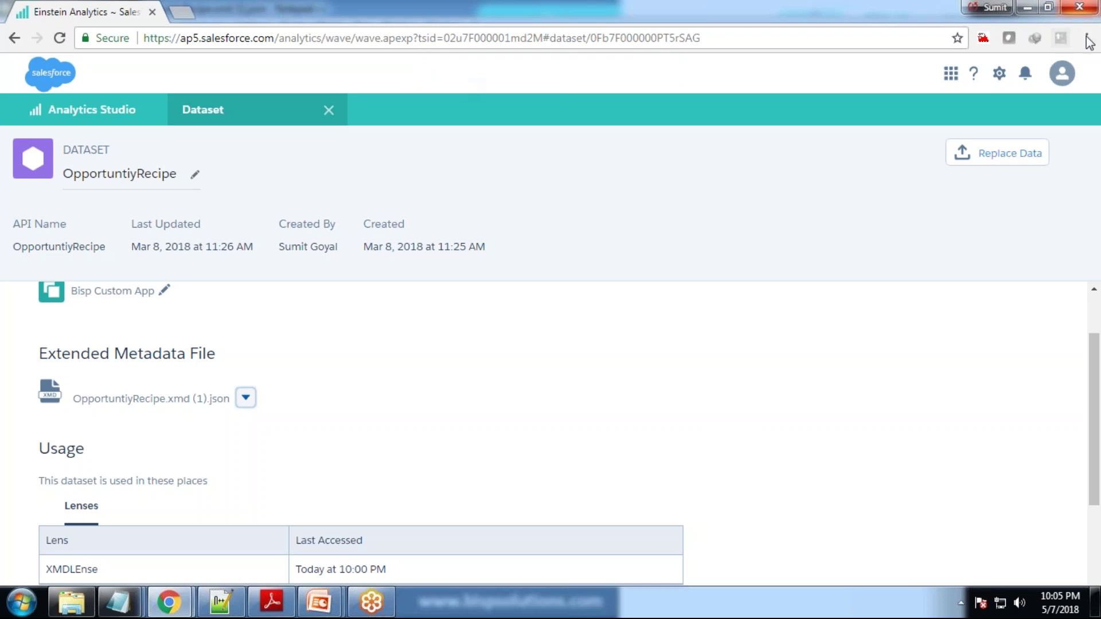
click(480, 96)
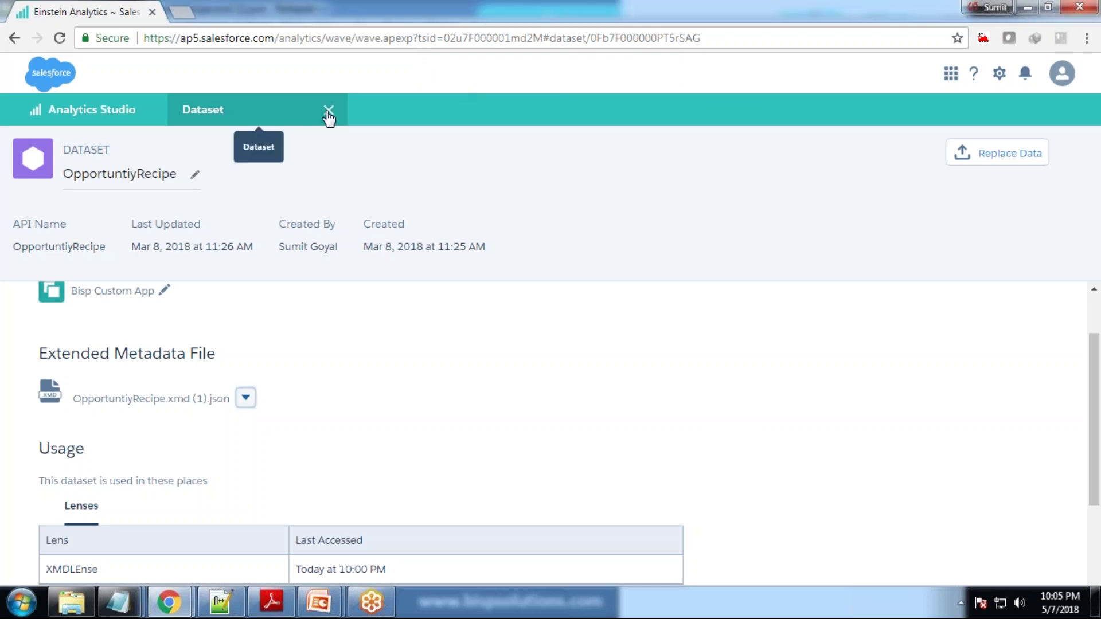
- Close the Dataset tab and reopen XMDLEnse from Recent lenses
click(329, 112)
click(263, 339)
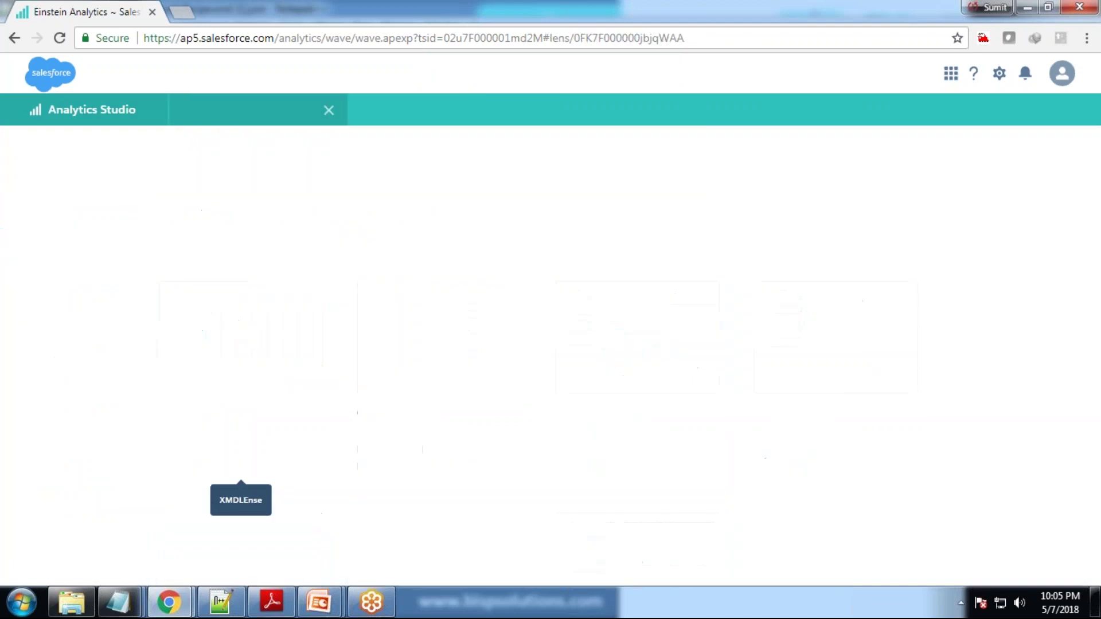